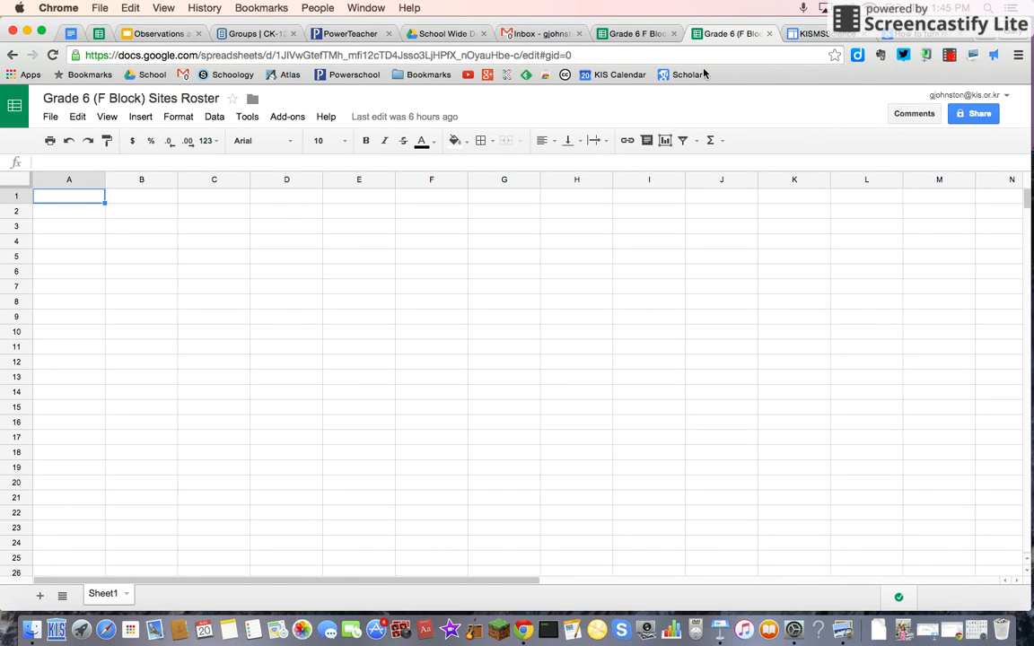
Step: Review the class roster spreadsheet, the KISMSScience template site and the empty Sites Roster spreadsheet
click(631, 36)
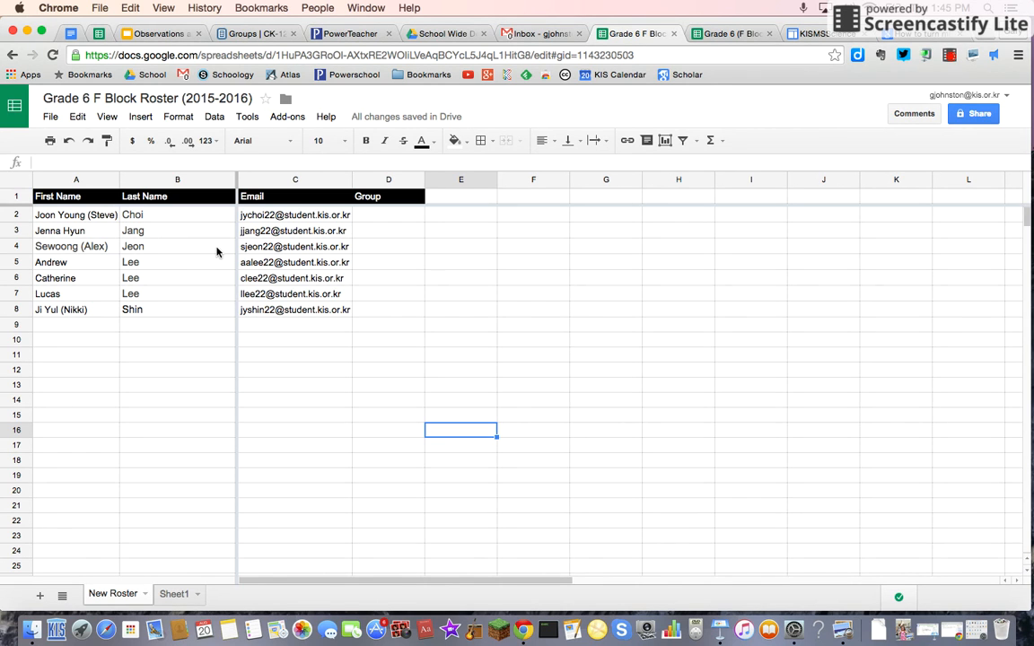
click(813, 34)
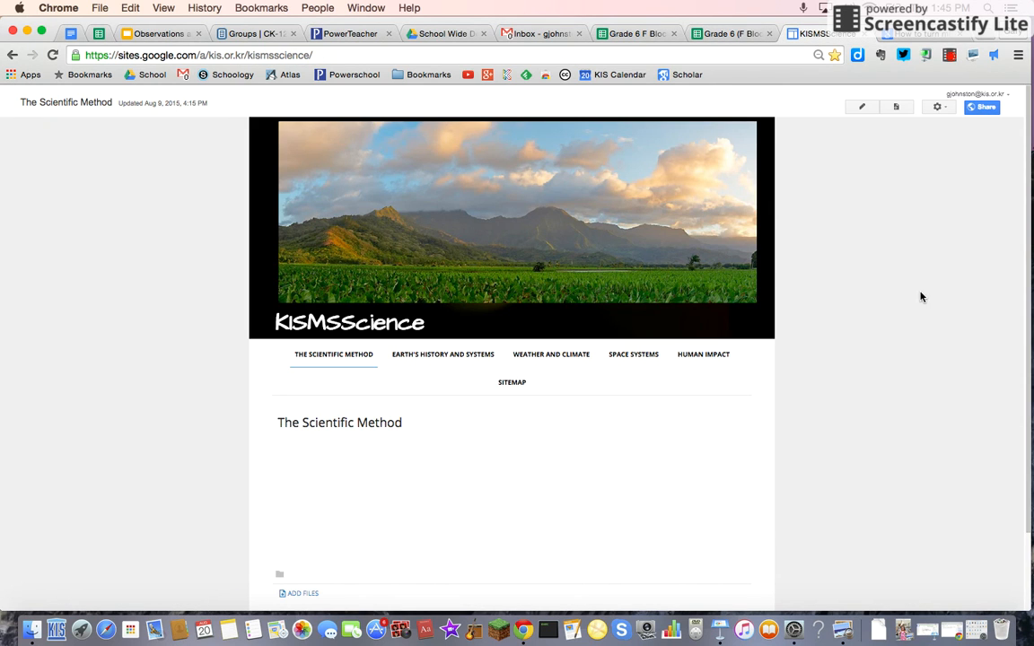
key(super+equal)
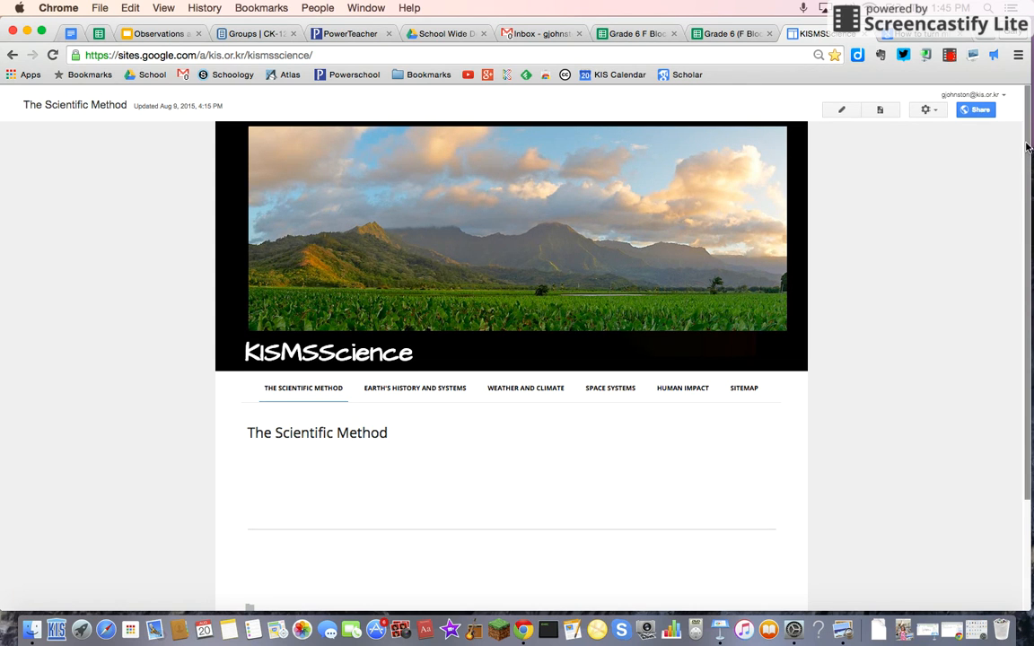
scroll(1026, 144, down, 1)
scroll(1023, 139, up, 1)
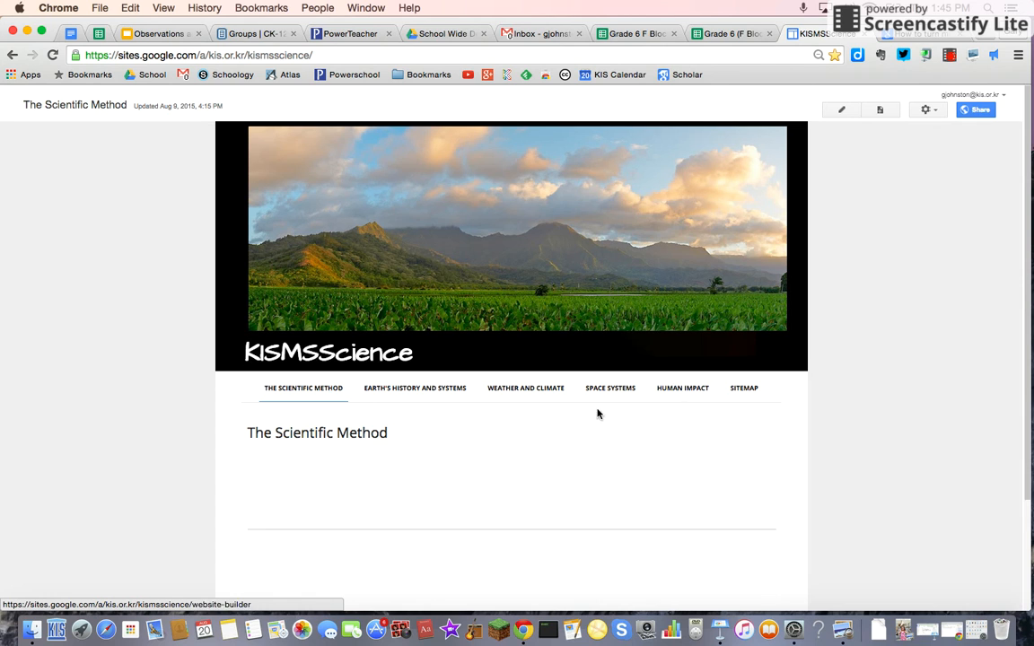
click(636, 33)
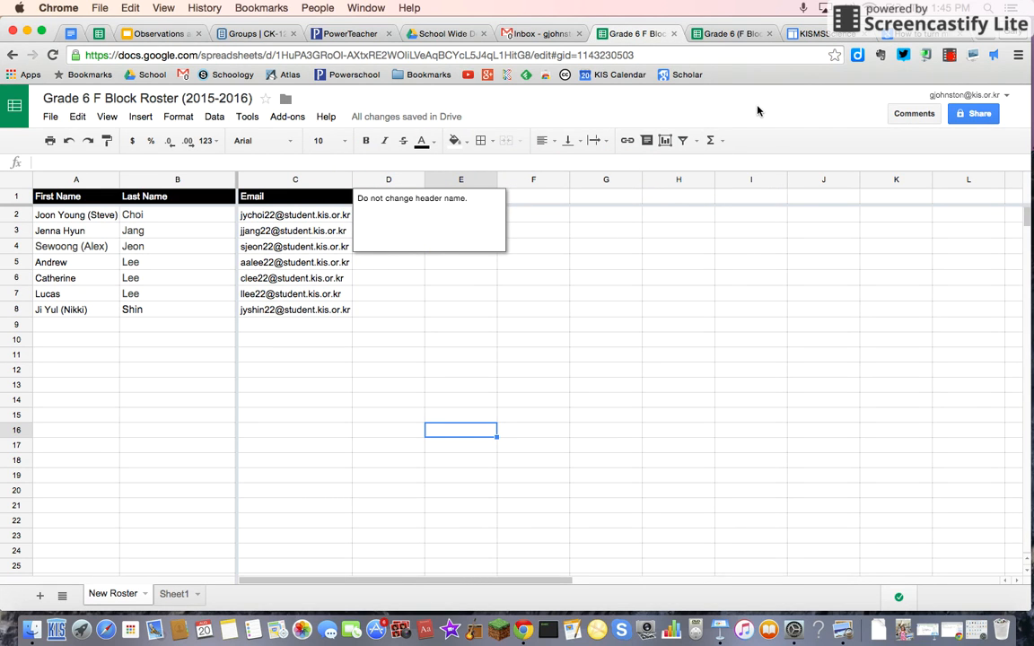
click(719, 36)
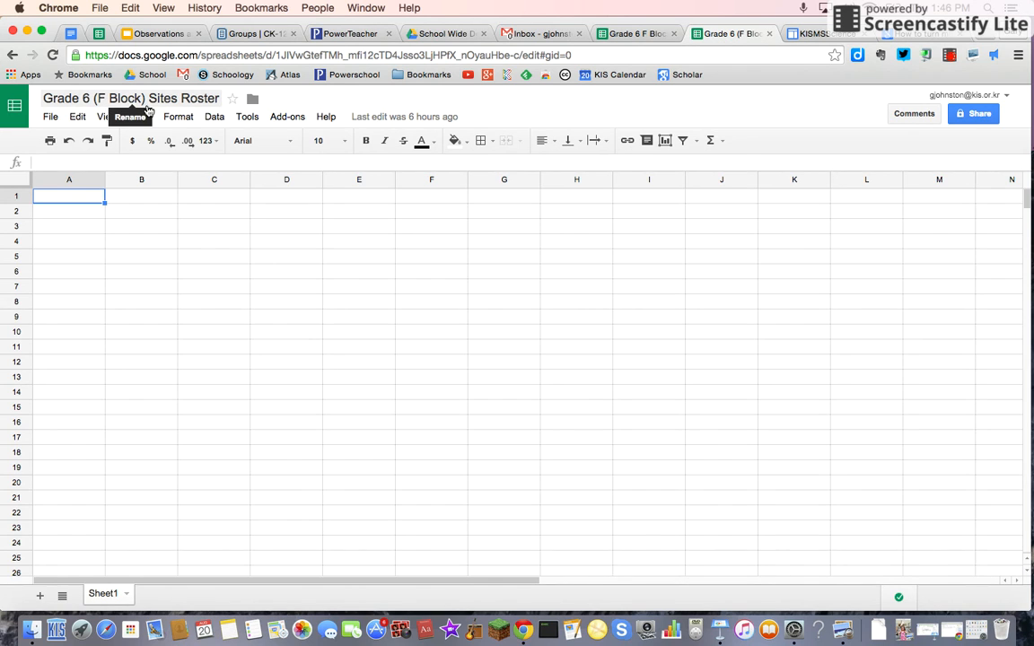
click(299, 118)
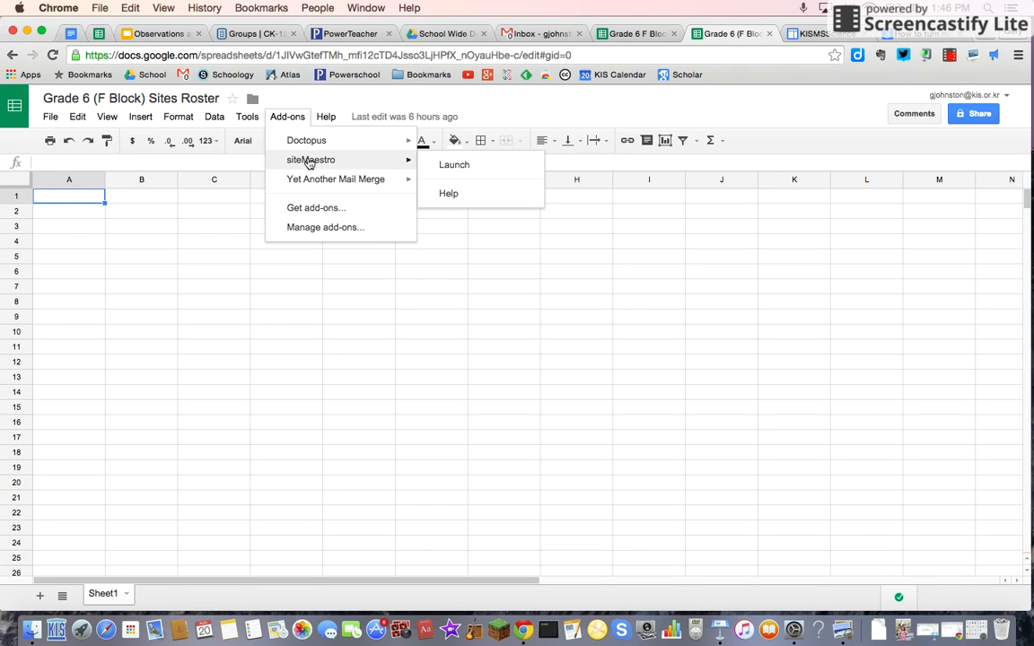
click(316, 210)
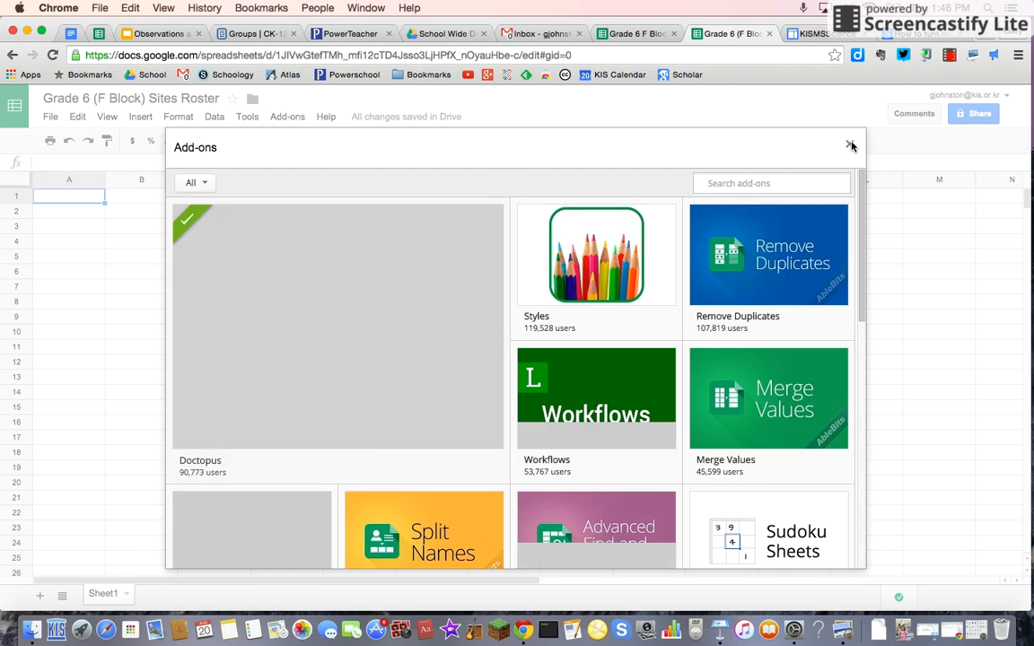
click(849, 144)
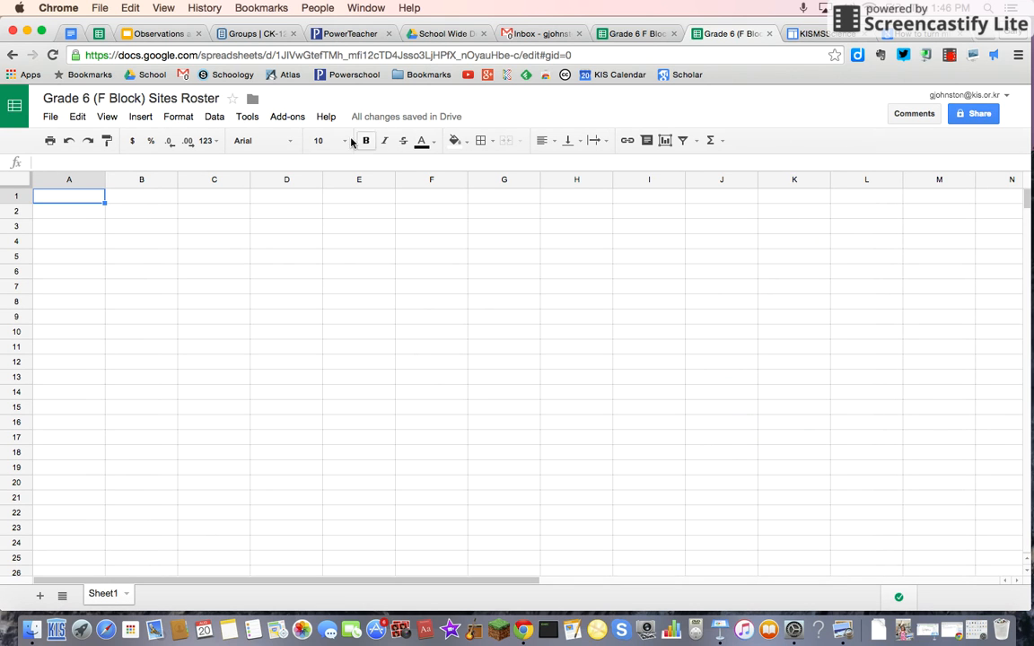
Step: Launch the siteMaestro add-on and create a new roster sheet in this spreadsheet
click(290, 120)
mouse_move(372, 168)
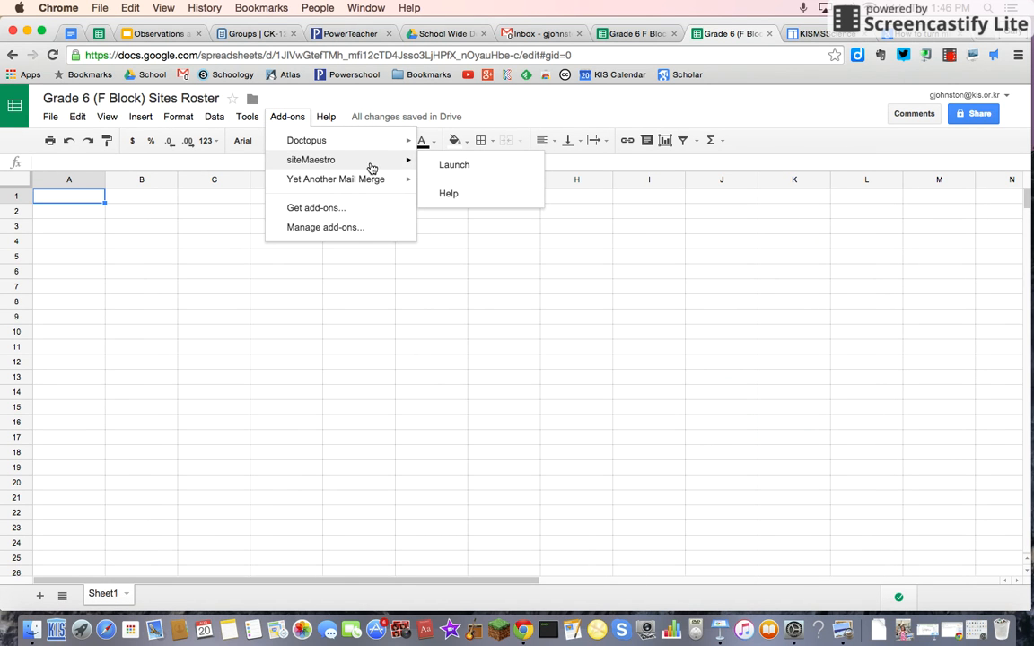
click(454, 164)
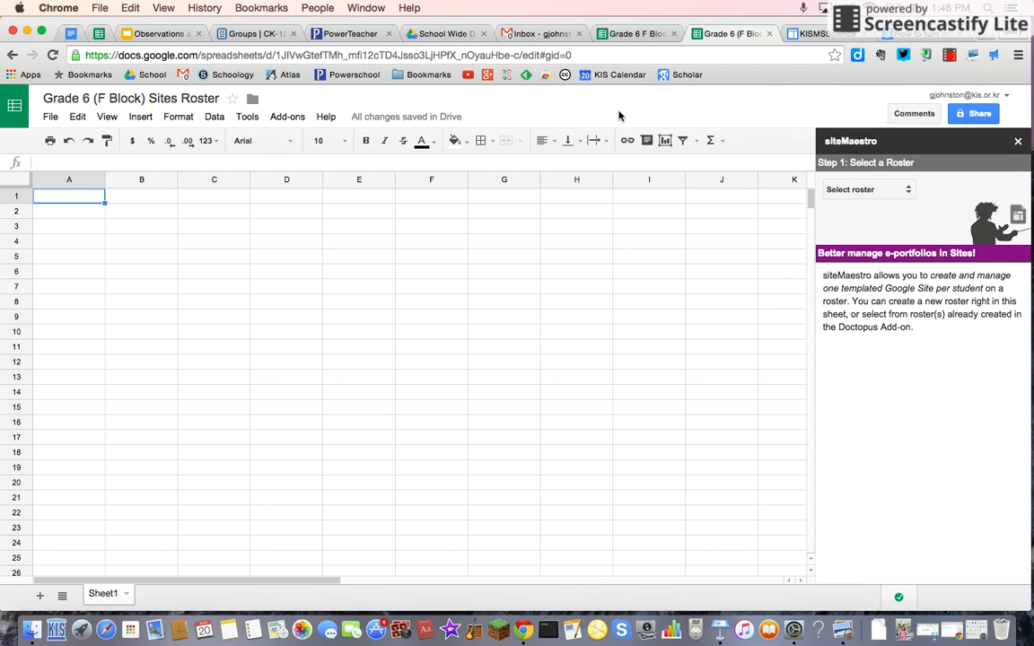
click(913, 189)
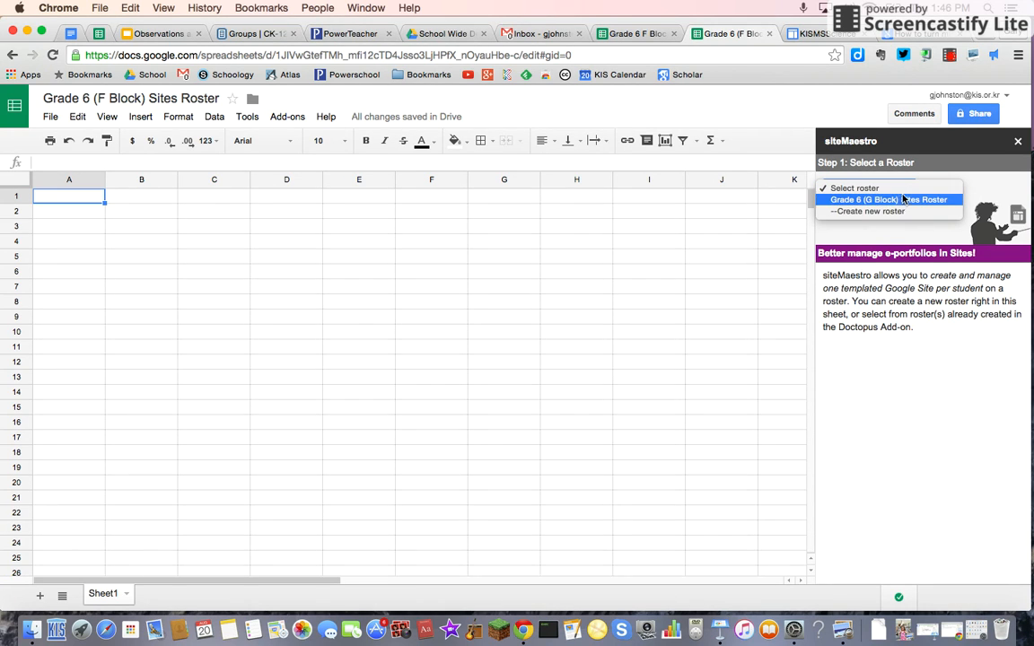
click(869, 211)
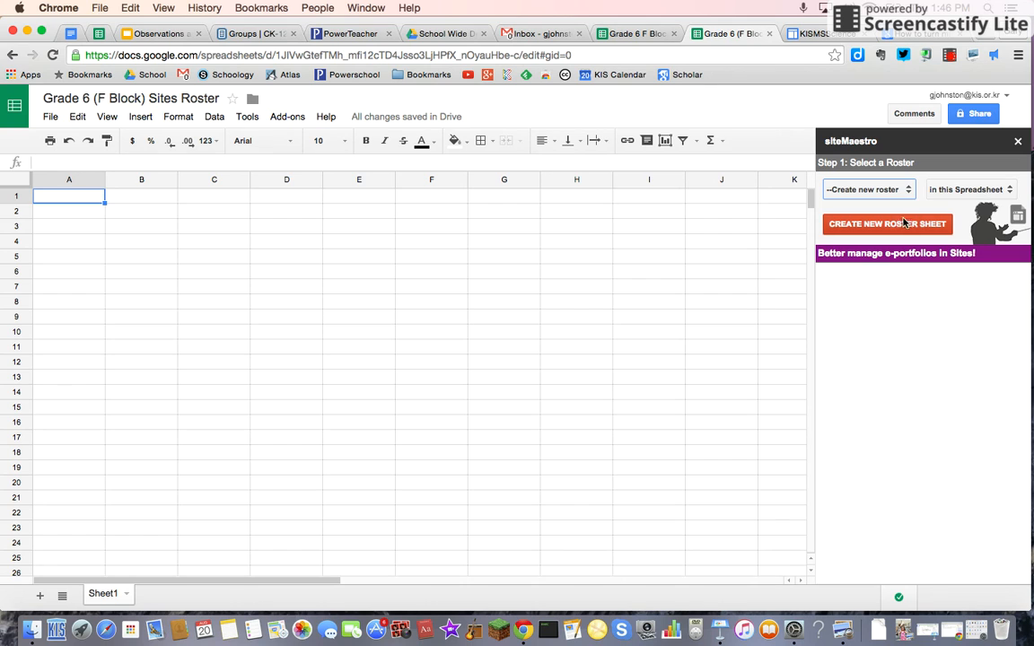
click(894, 227)
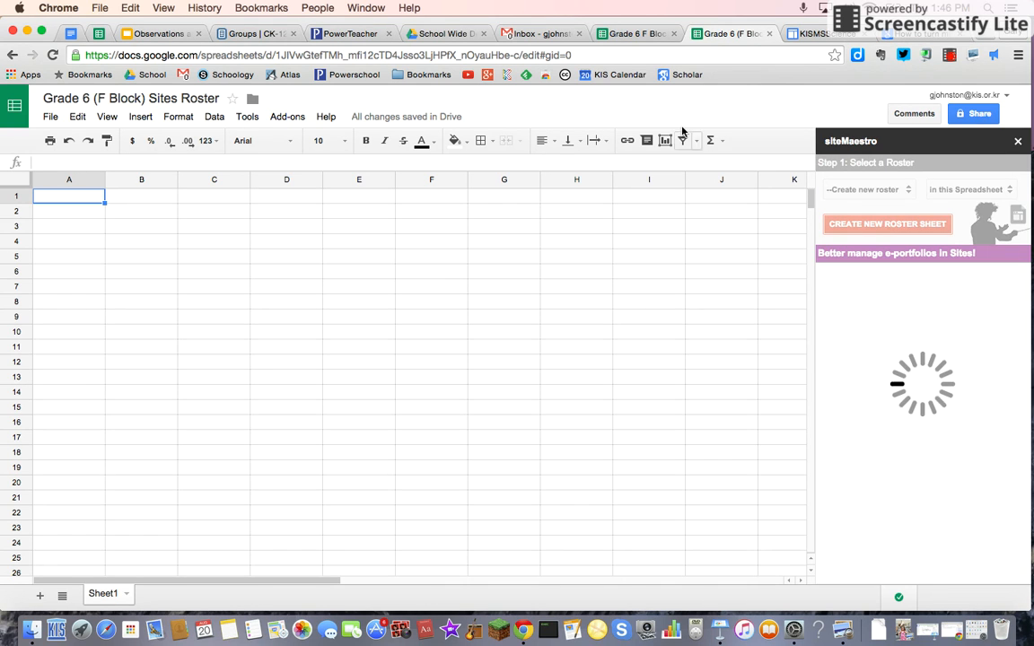
Step: Copy the students' first names, last names and emails (A2:C8) from the class roster spreadsheet
click(632, 36)
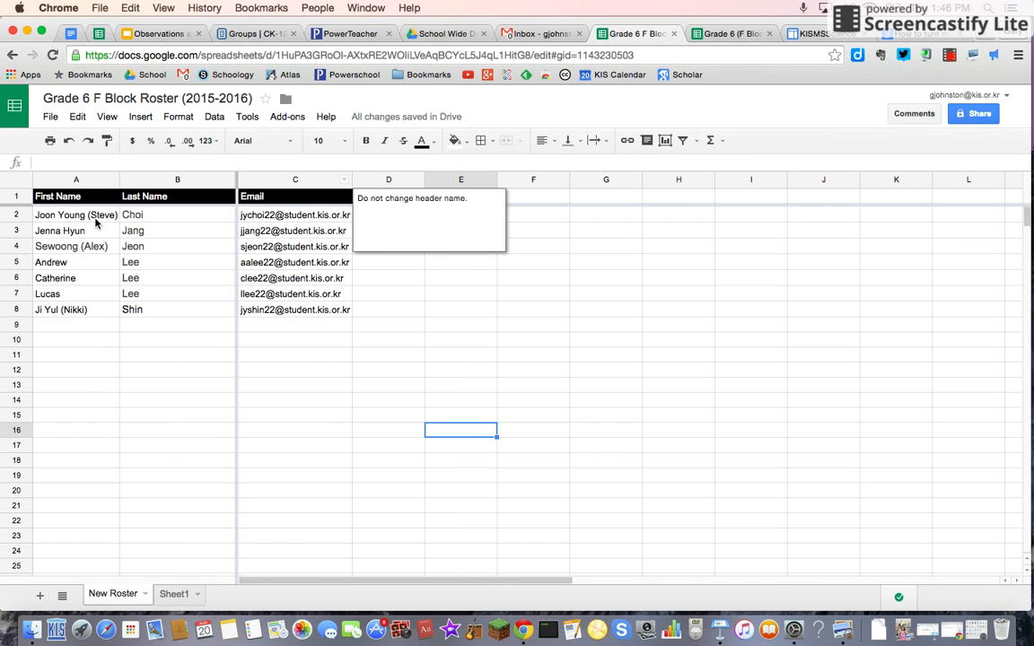
key(shift+Right)
key(shift+Right)
key(shift+Down)
key(shift+Down)
key(shift+Down)
key(shift+Down)
key(shift+Down)
key(shift+Down)
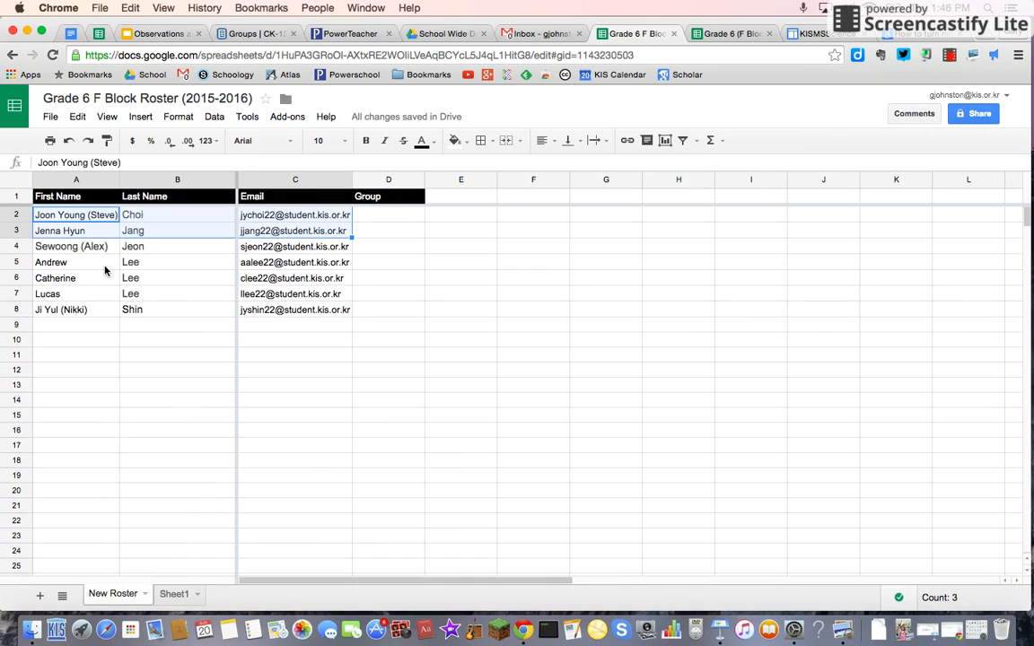
key(super+c)
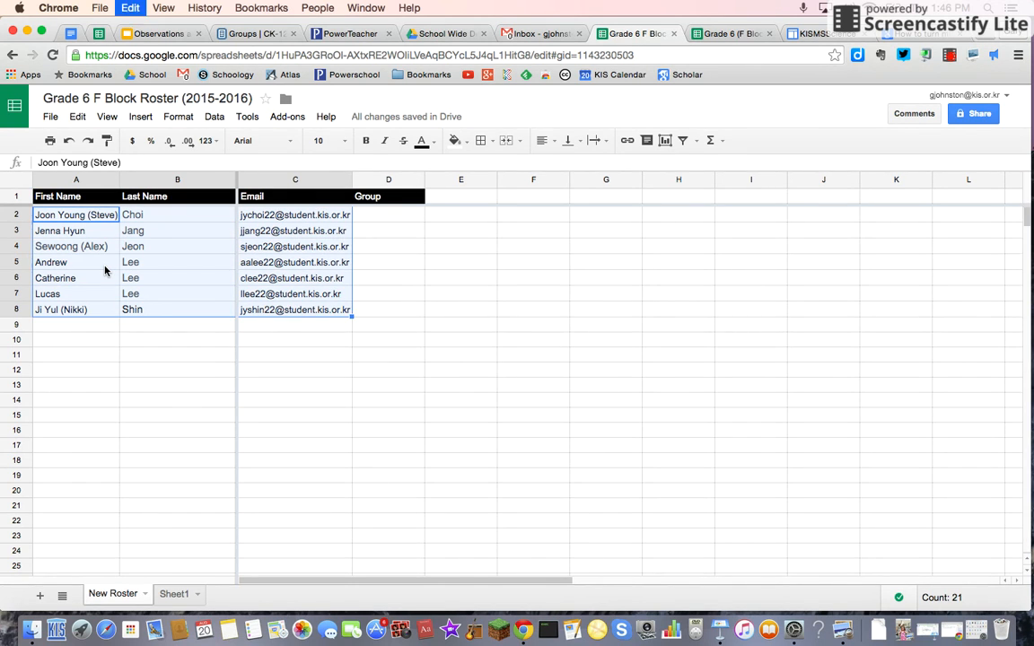
Step: Paste the student data into the new roster sheet starting at A2 and widen the Email column
click(721, 34)
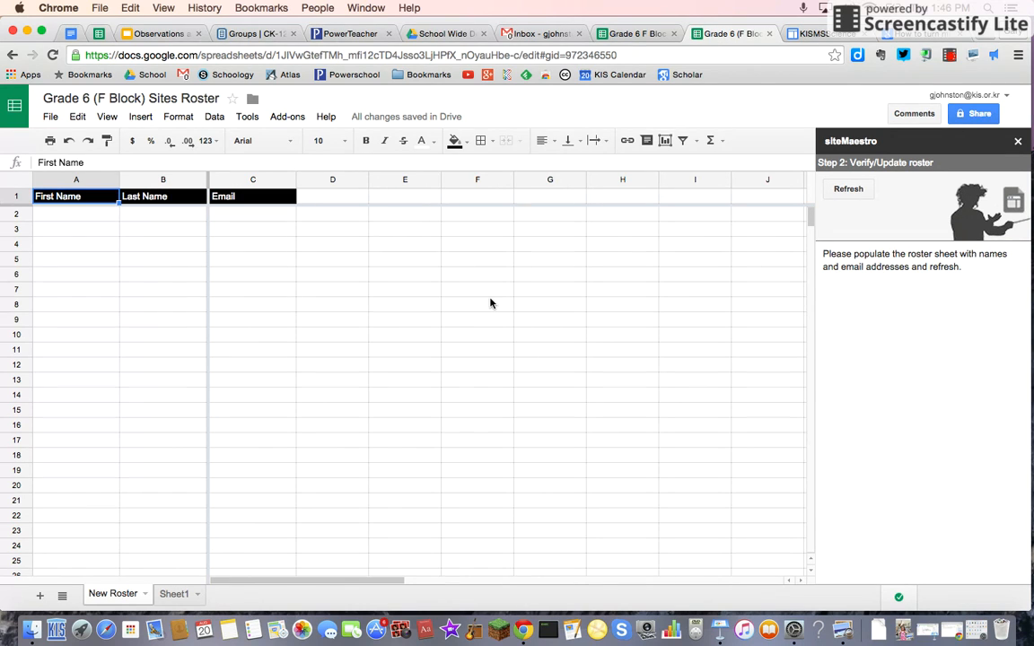
click(83, 218)
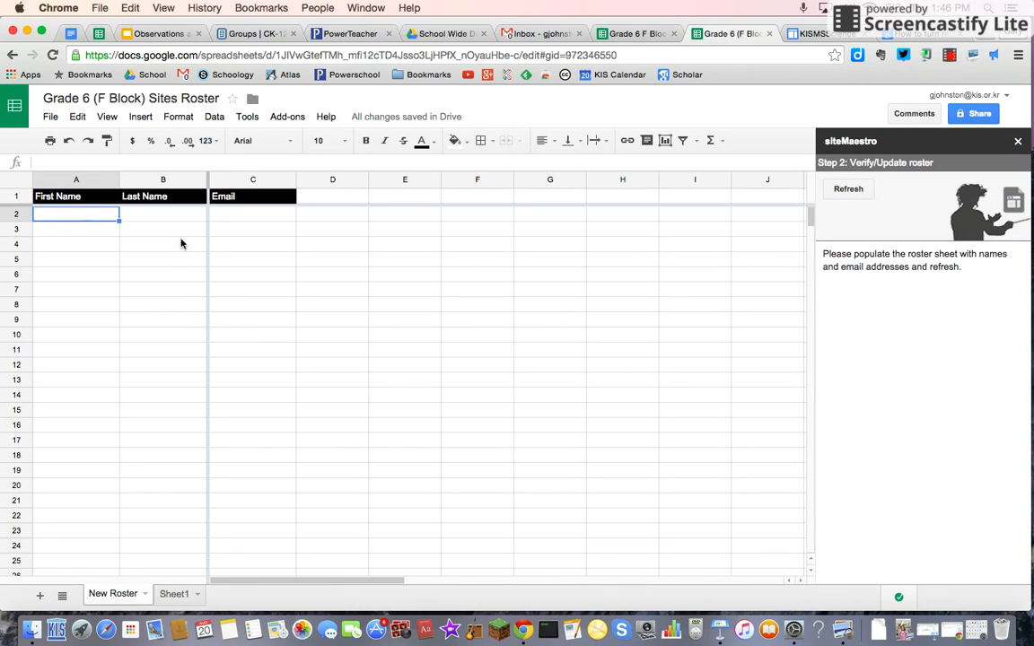
key(shift+Right)
key(shift+Right)
key(shift+Down)
key(shift+Down)
key(shift+Down)
key(shift+Down)
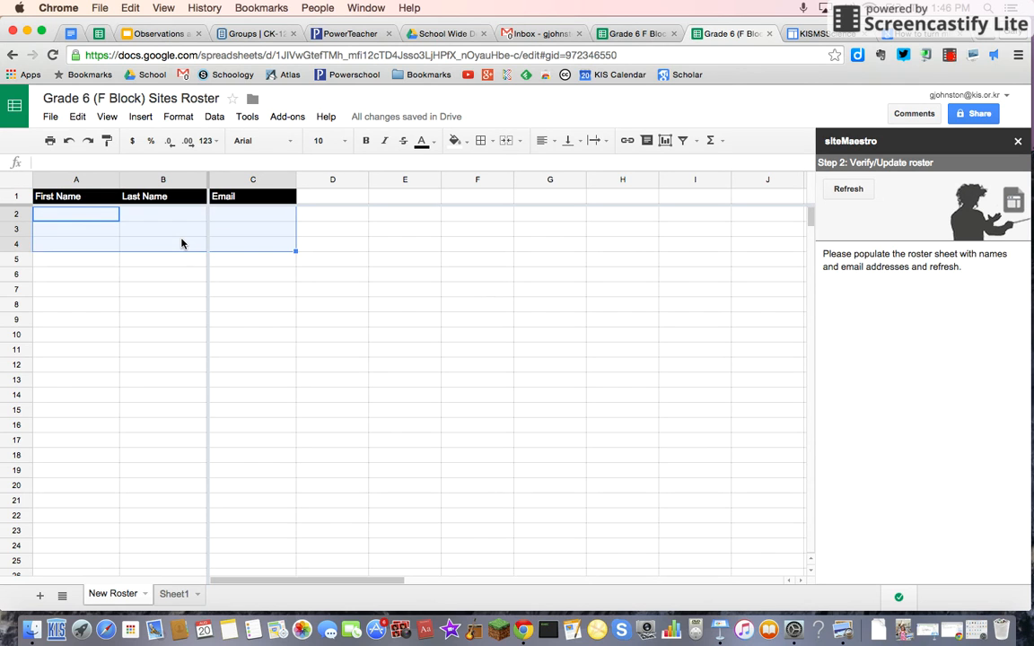
key(super+v)
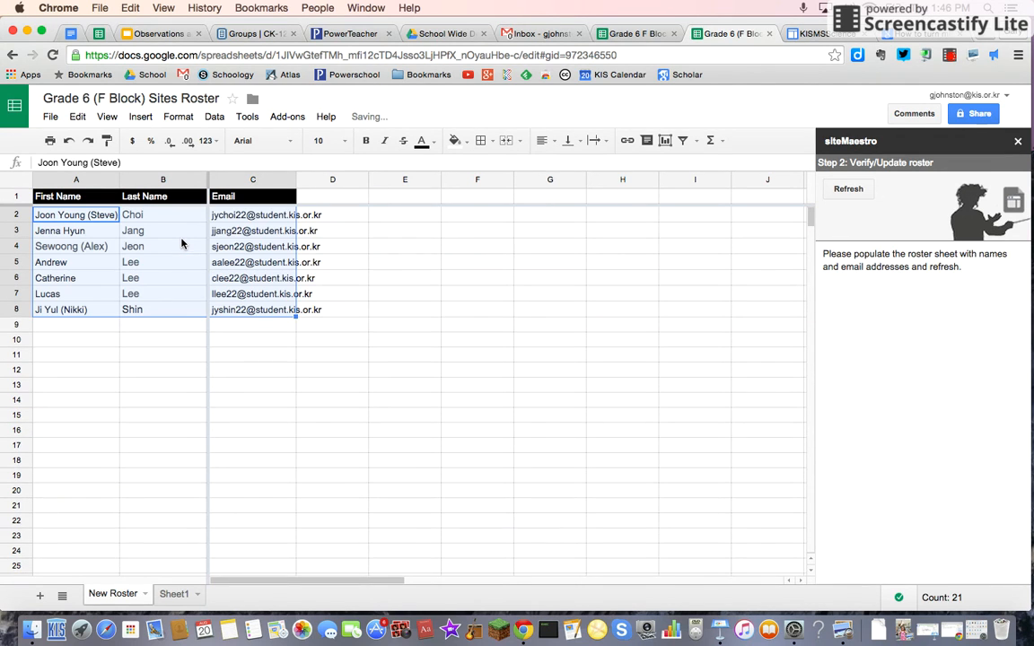
drag(297, 179, 338, 180)
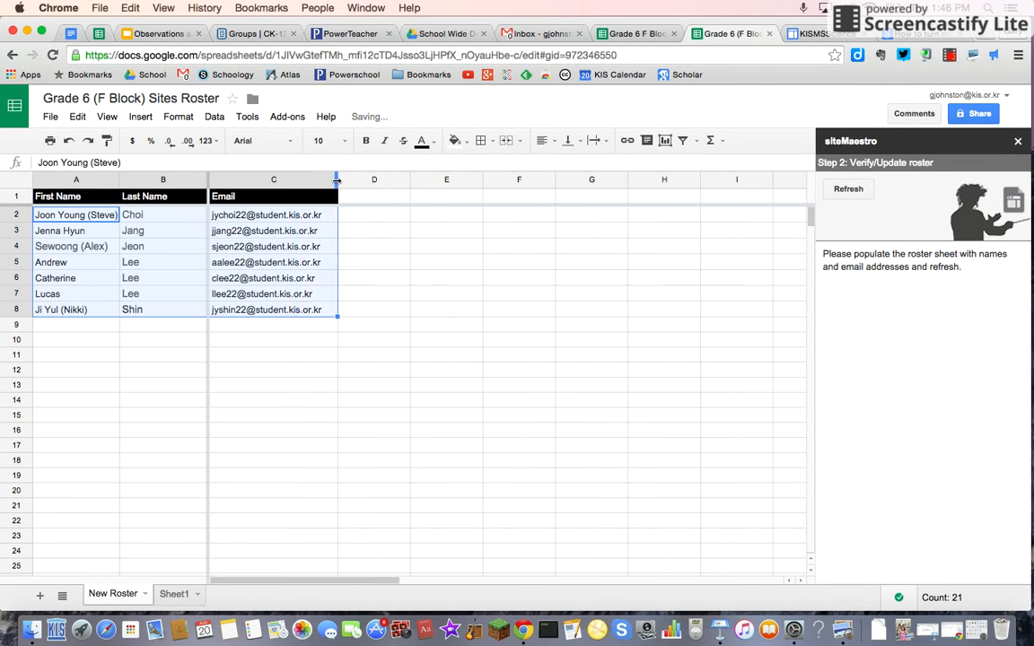
Step: Refresh the roster in siteMaestro, name it Grade 6 (F Block) Sites Roster, and save and continue
click(849, 189)
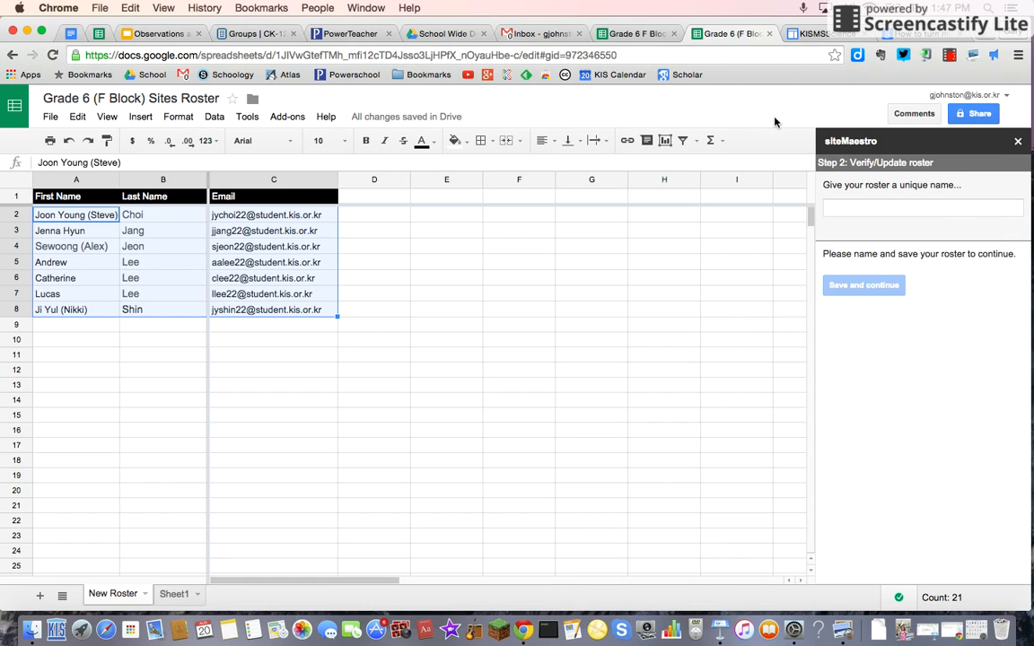
click(835, 207)
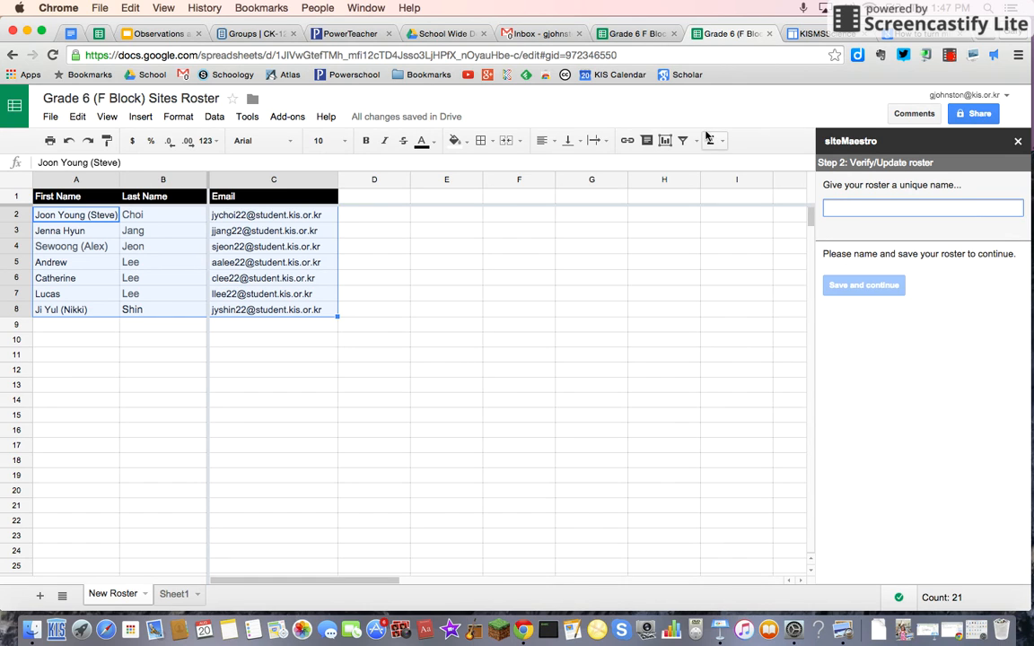
text(Gr)
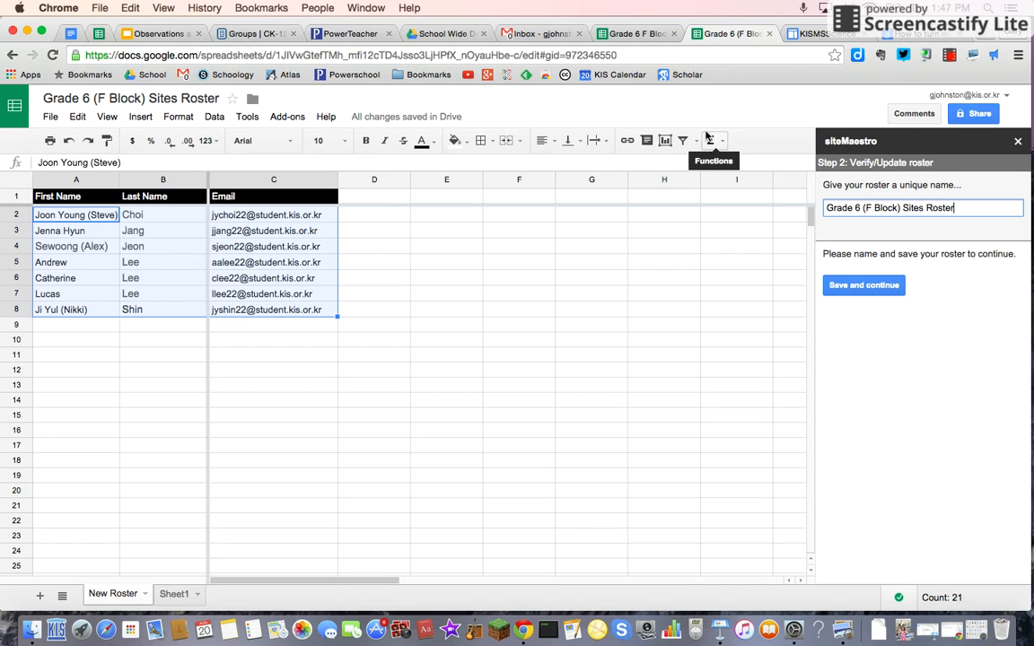
text(ade 6 (F Block) Sites Roster)
click(869, 286)
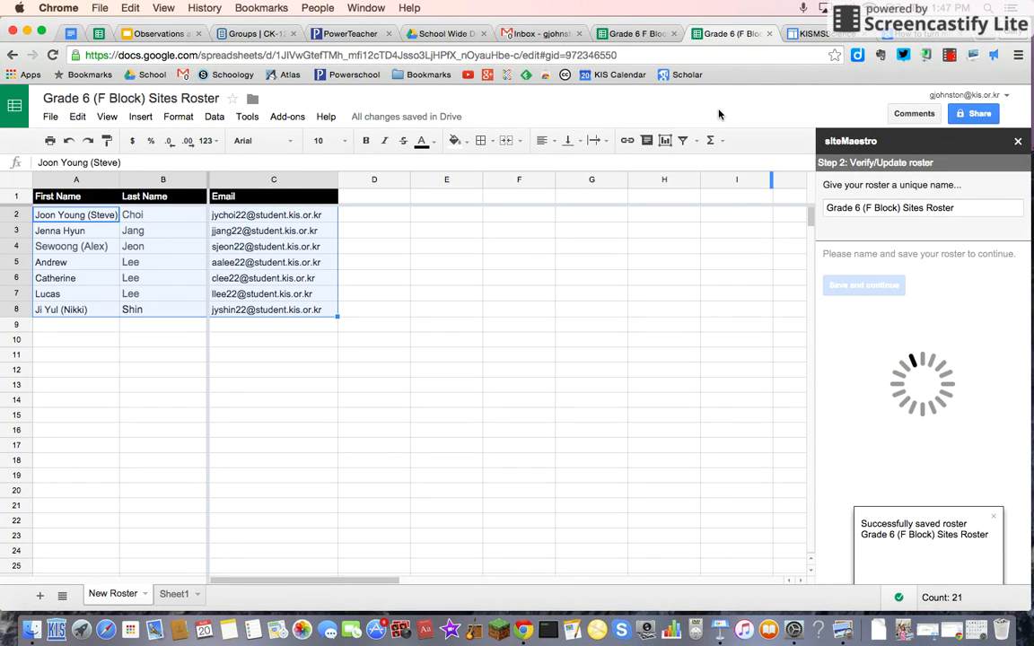
Step: Copy the KISMSScience site's URL from its tab
click(614, 430)
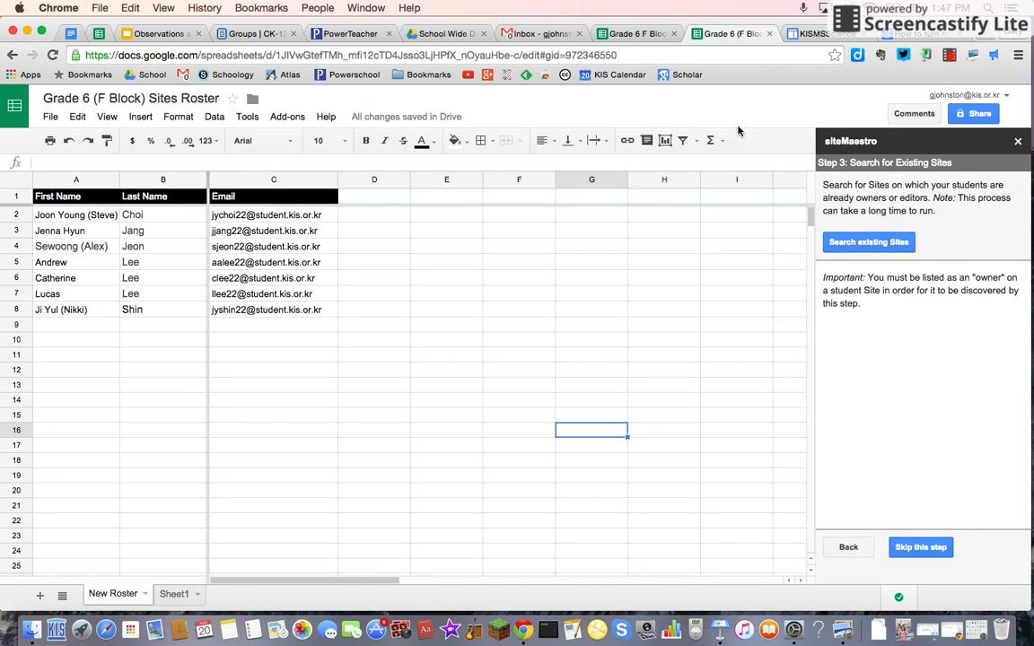
click(795, 36)
click(319, 59)
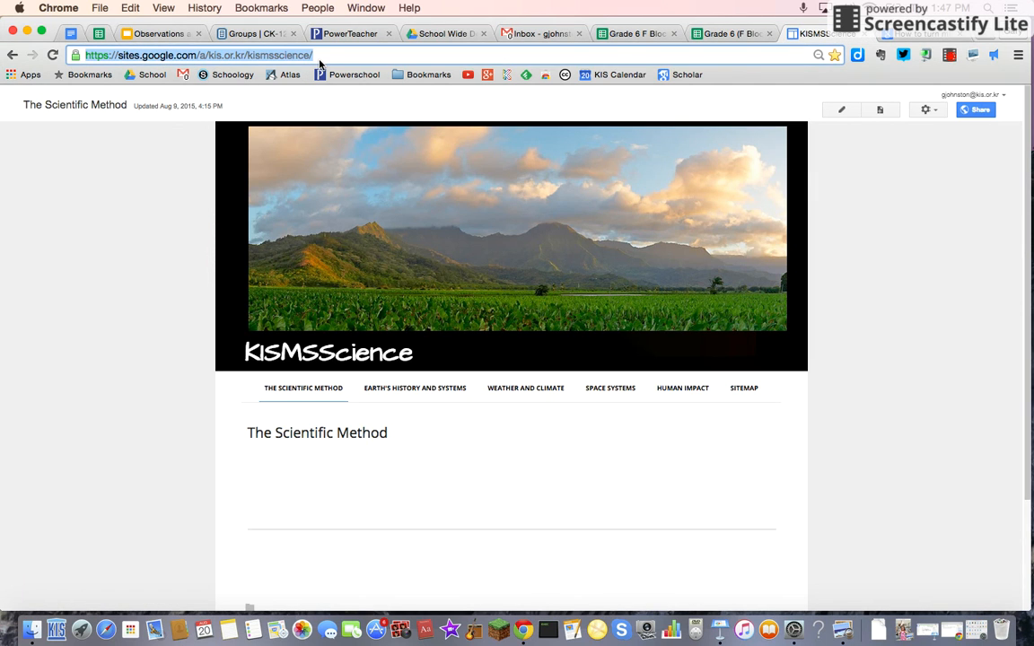
key(super+c)
Step: Skip the search for existing sites and paste the KISMSScience URL as the site template
click(731, 34)
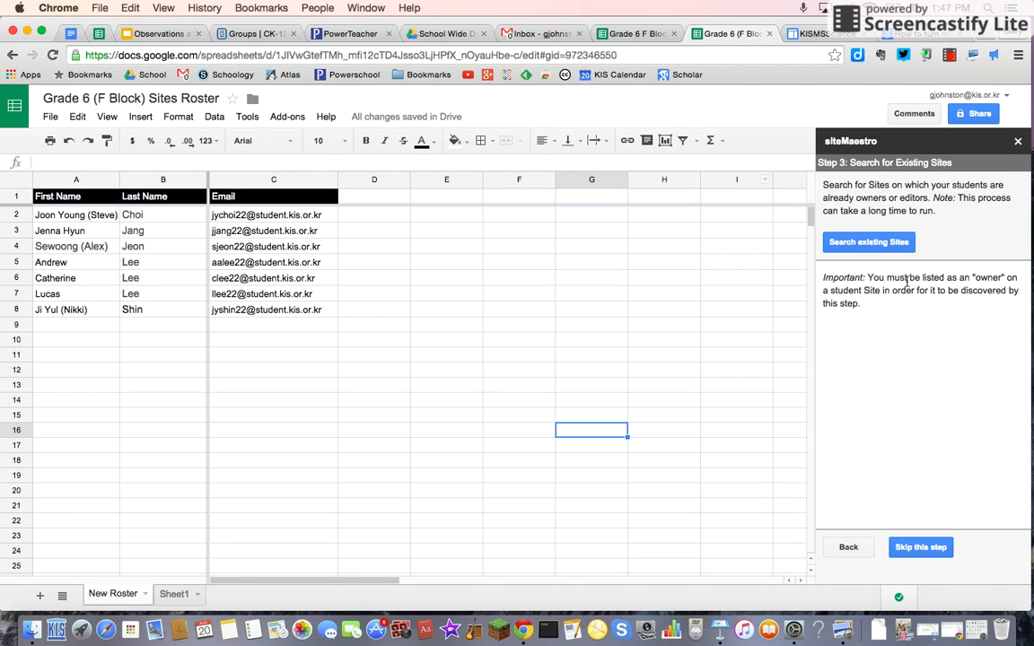
click(910, 545)
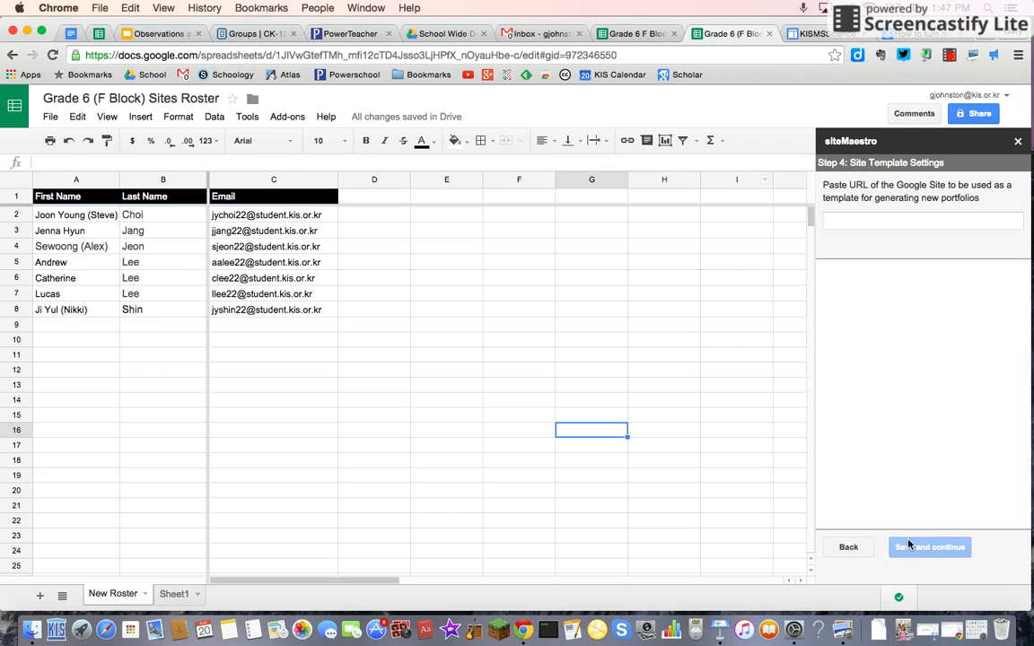
click(870, 220)
key(super+v)
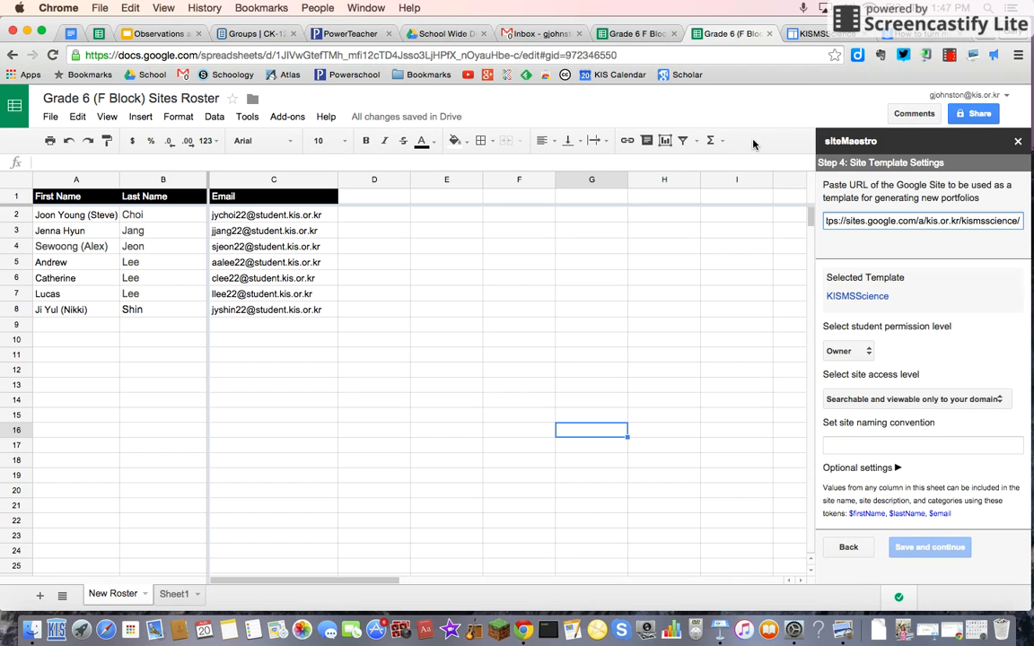
Step: Set student permission to Owner and site access to Searchable and viewable only to your domain
click(867, 351)
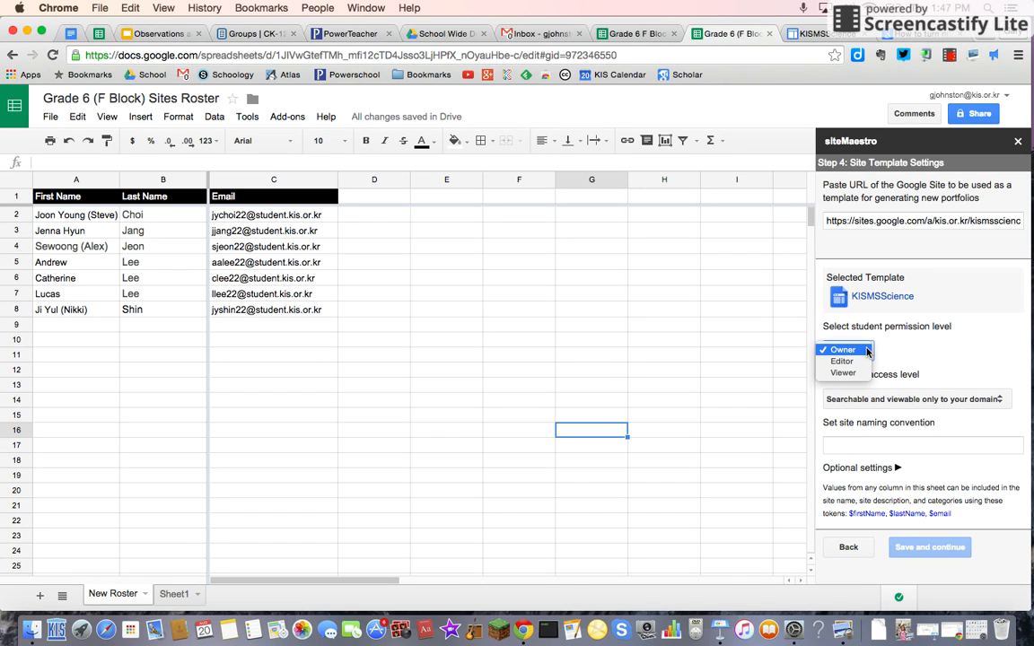
click(867, 351)
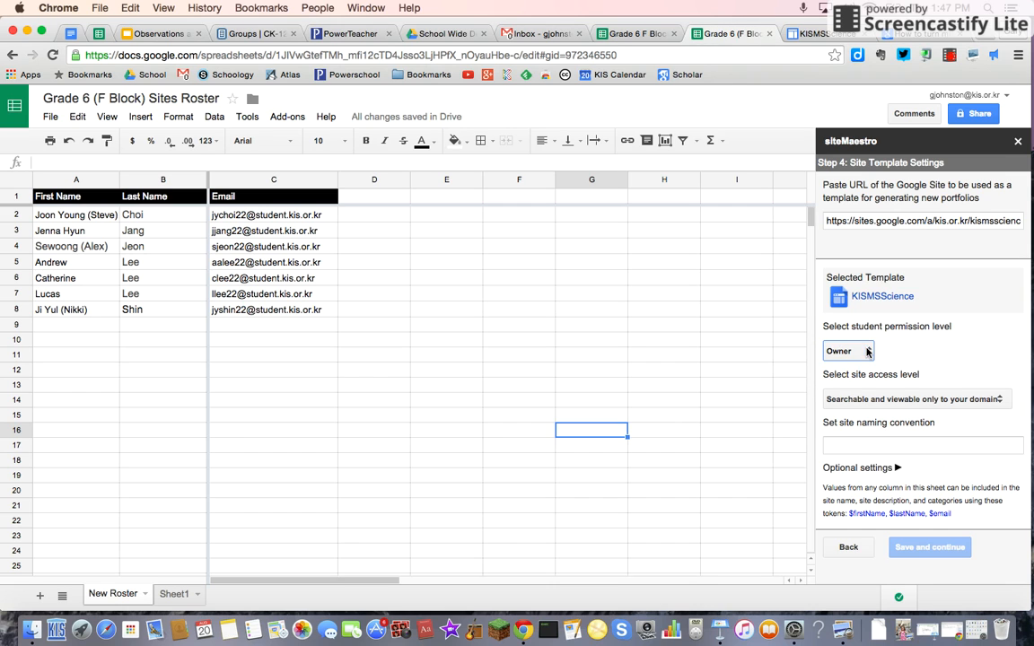
click(1003, 401)
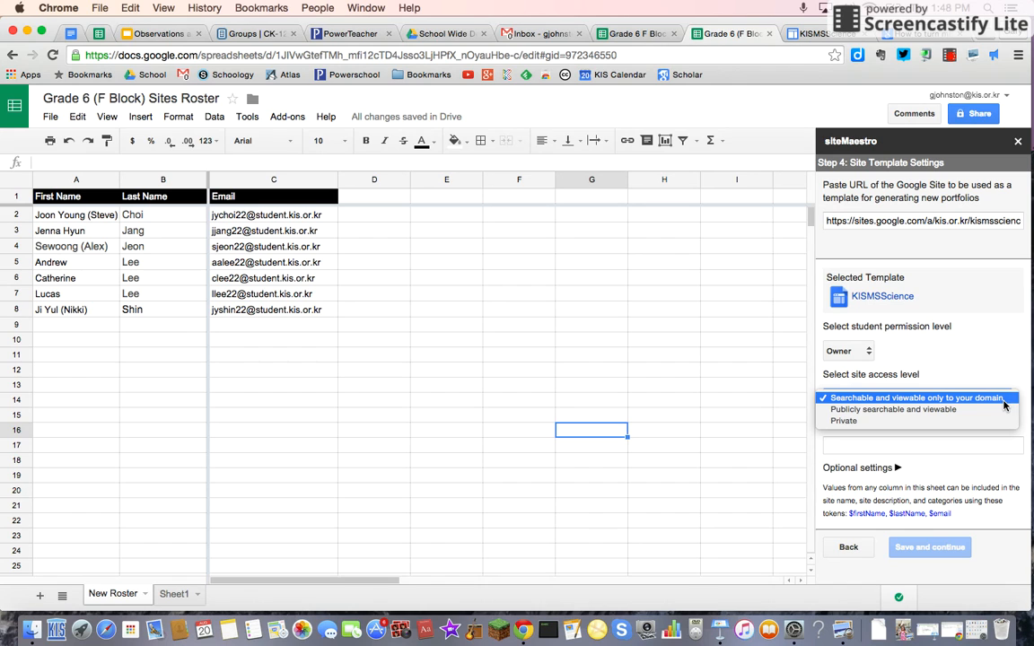
click(977, 406)
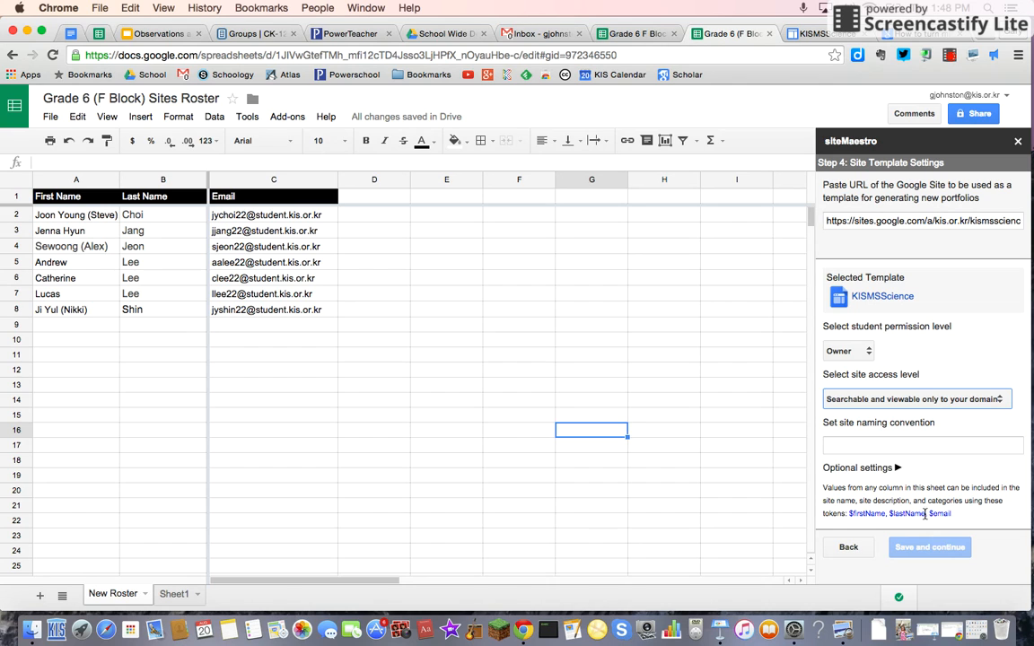
Step: Set the site naming convention to $firstName, $lastName using the listed tokens, then save and continue
drag(926, 513, 853, 509)
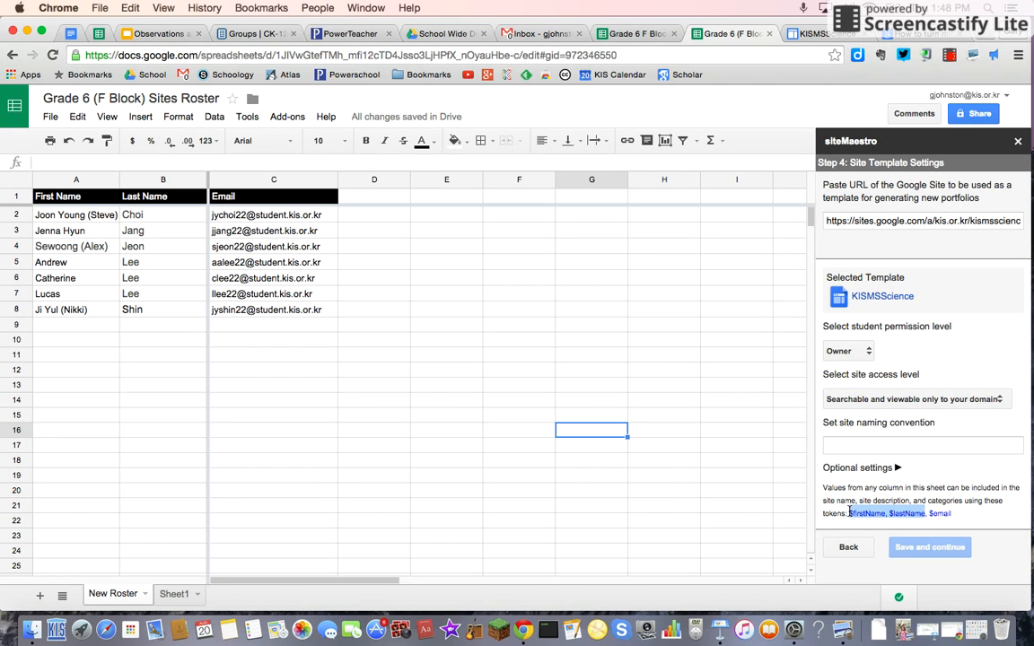
key(super+c)
click(857, 446)
key(super+v)
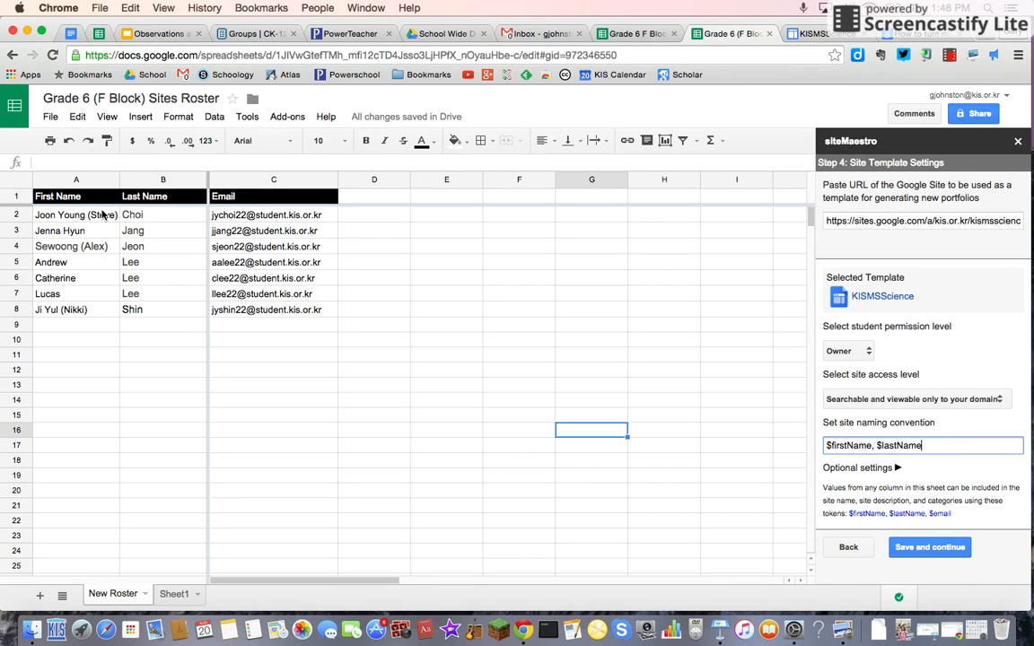
mouse_move(82, 204)
click(938, 547)
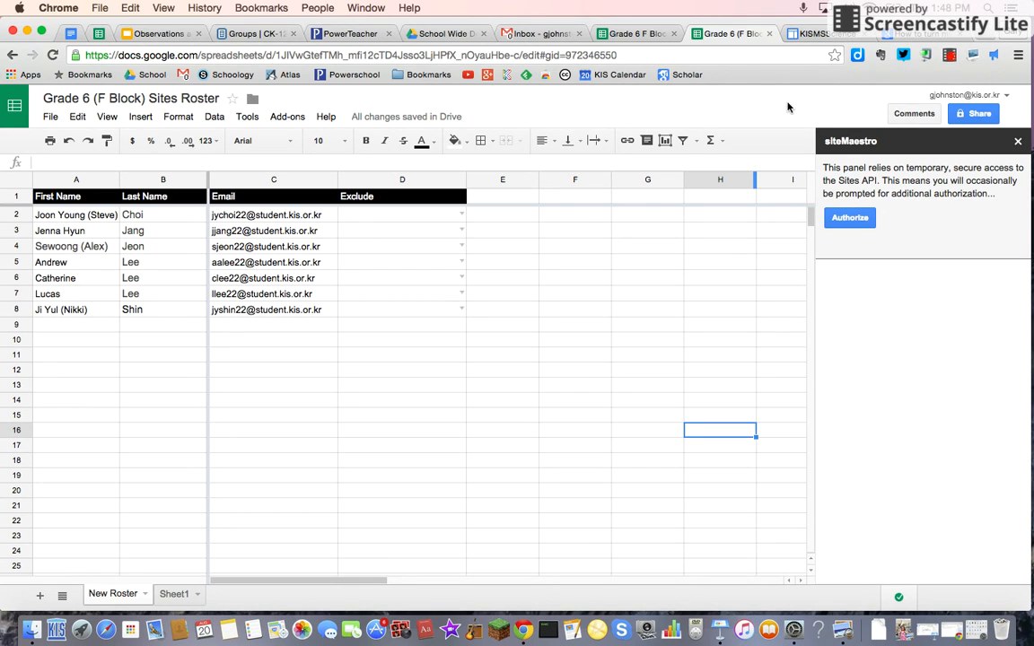
Step: Authorize siteMaestro to access the Sites API, retrying the authorization and closing the authorization tabs afterwards
click(849, 218)
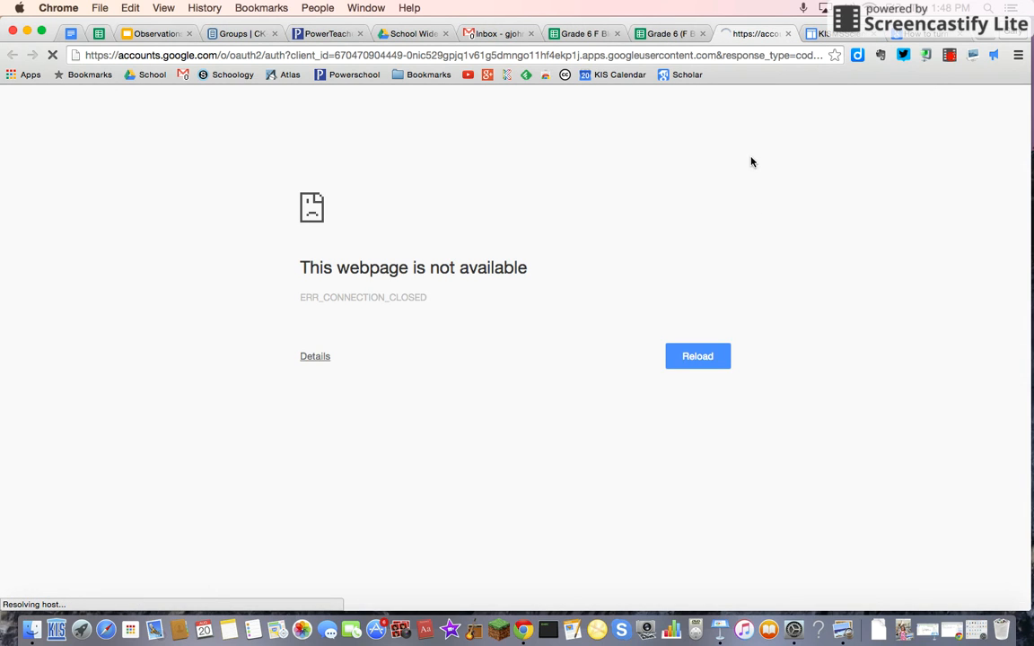
click(698, 357)
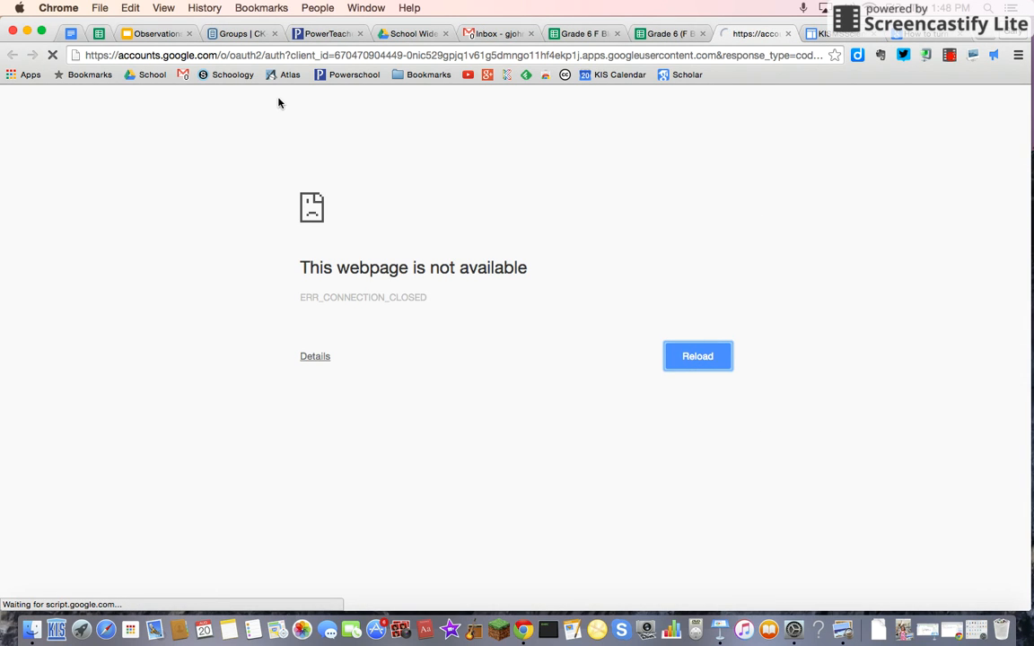
click(675, 39)
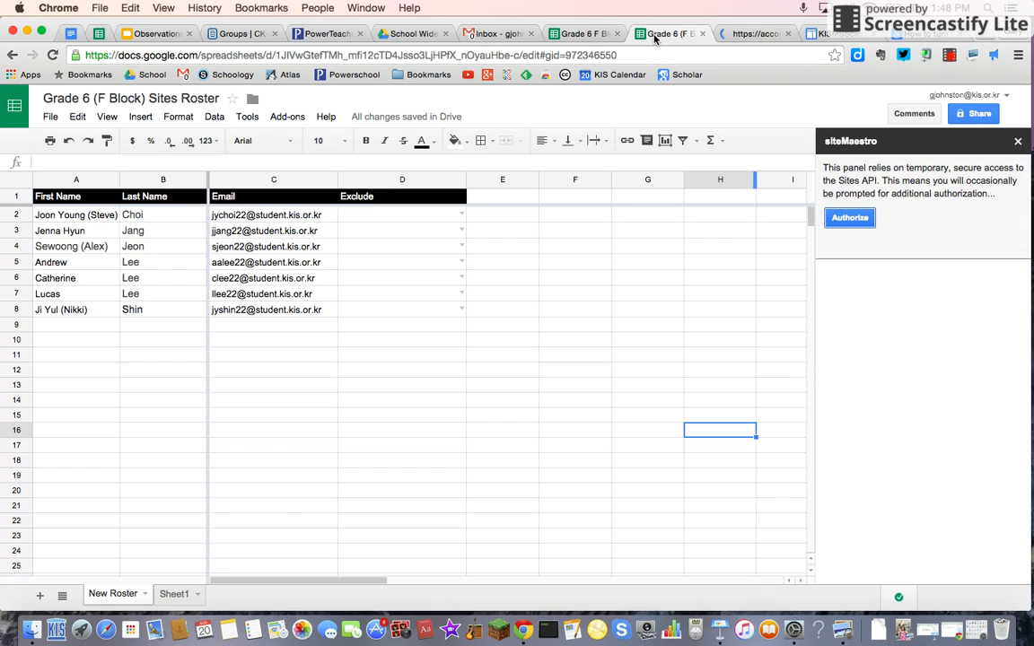
click(755, 34)
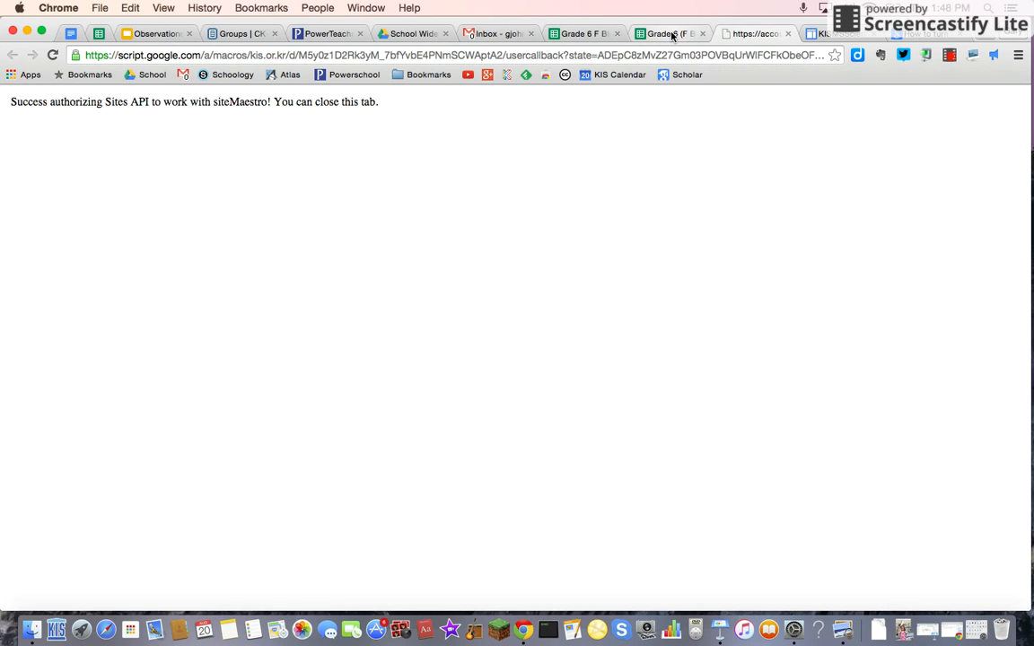
click(787, 34)
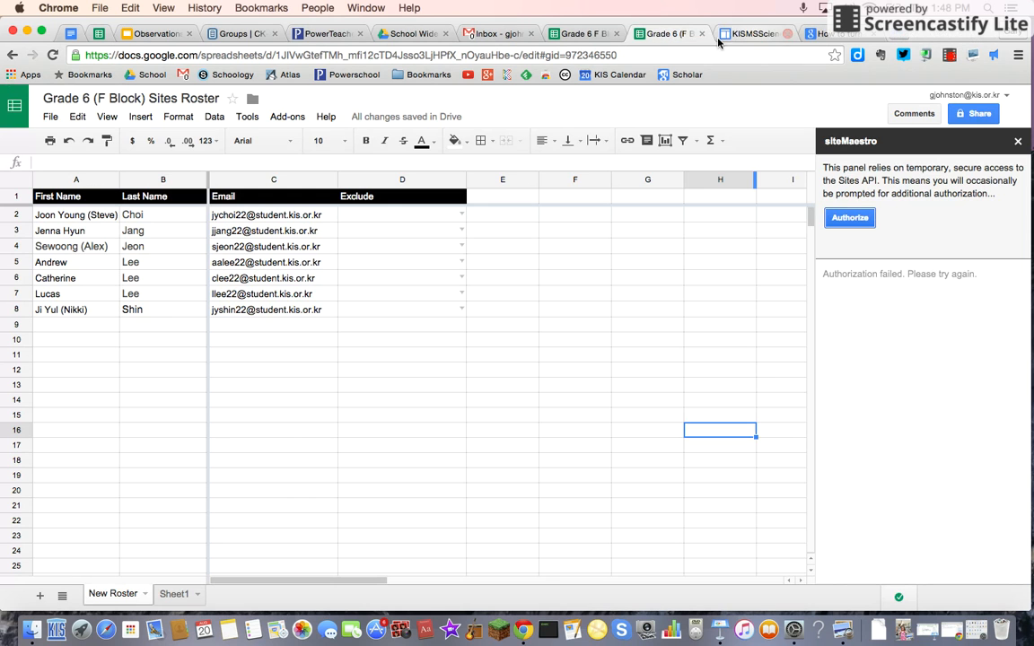
click(853, 219)
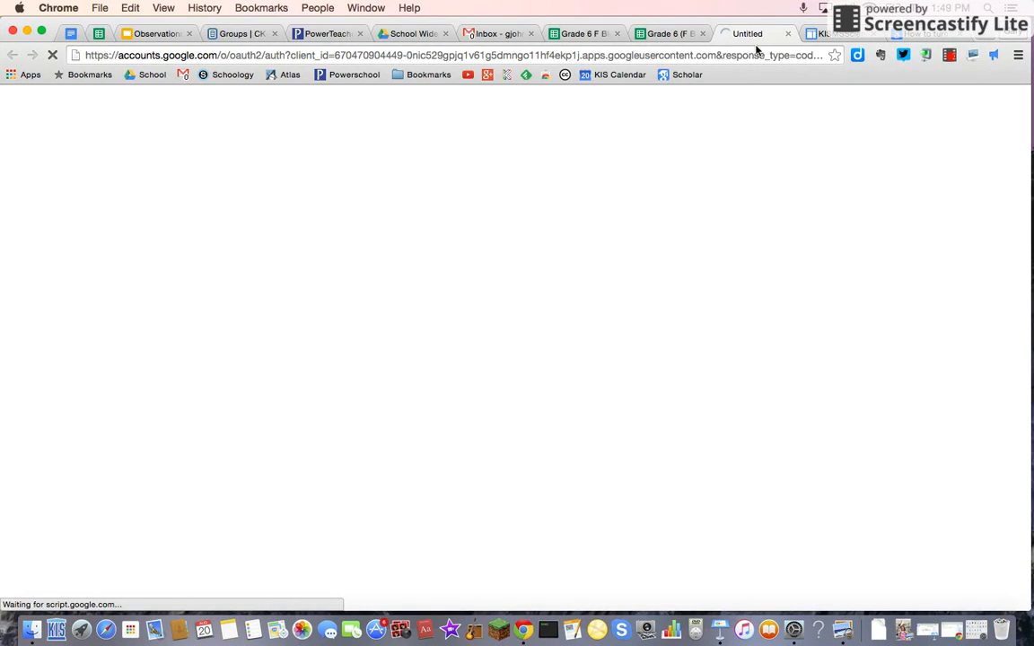
click(677, 33)
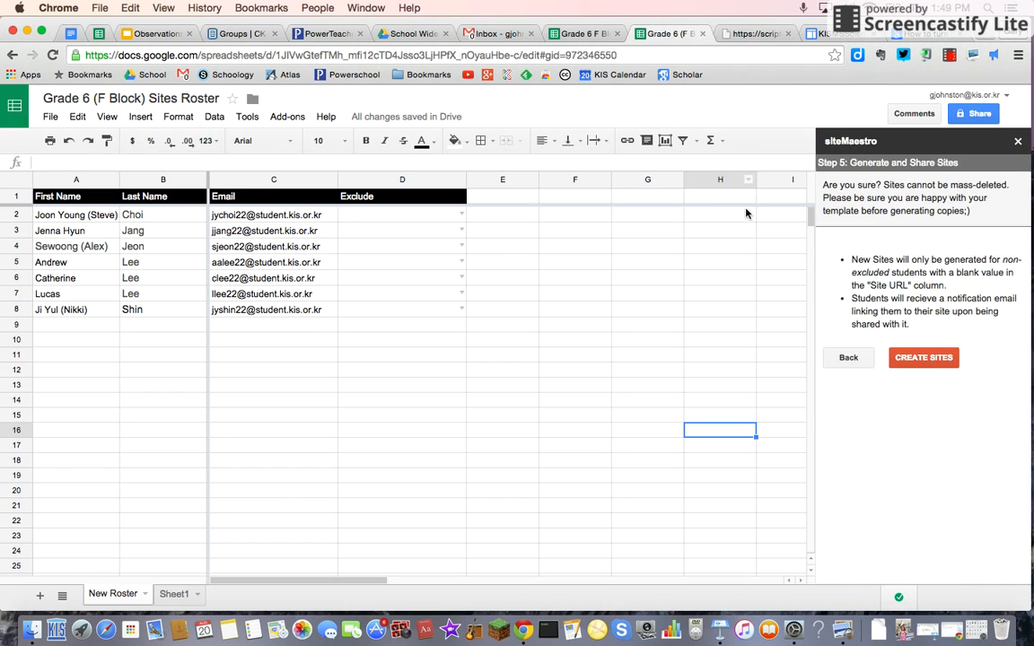
click(786, 34)
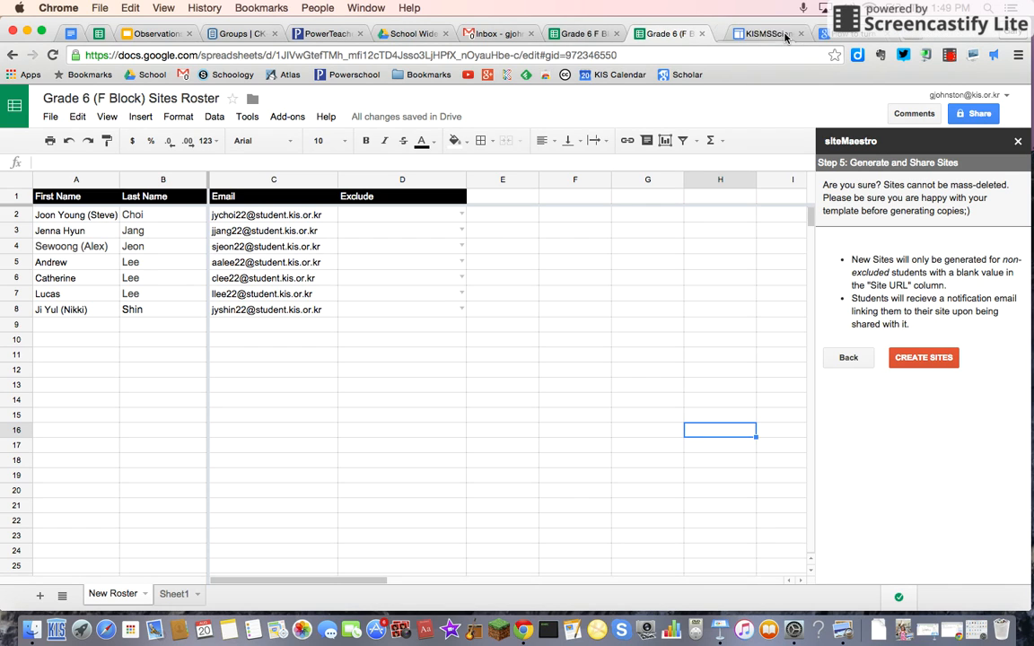
Step: Create the student sites from the template
click(923, 358)
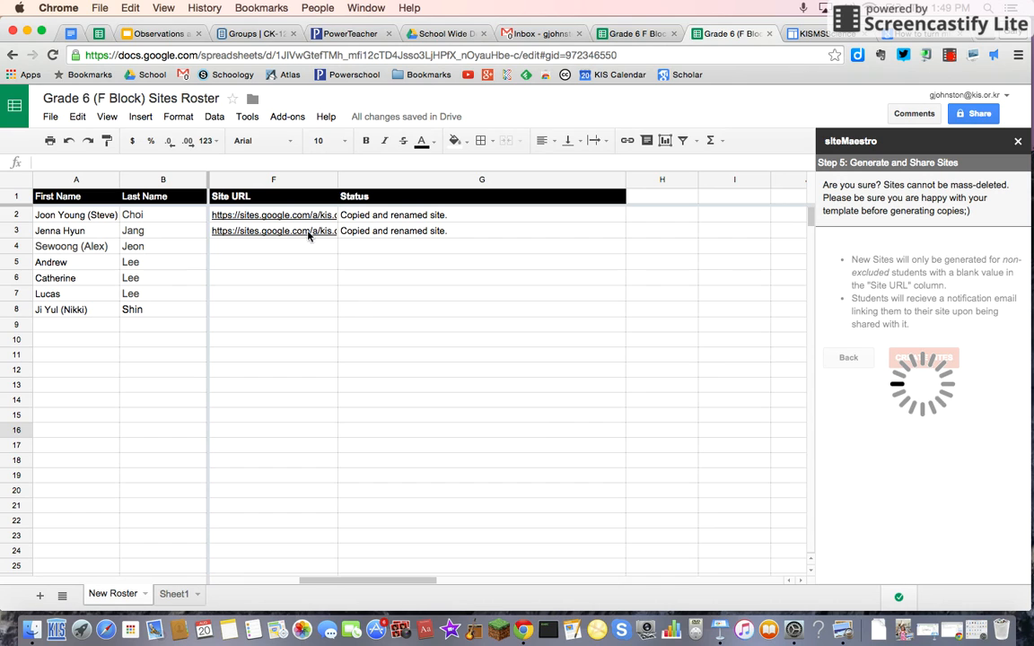
mouse_move(298, 219)
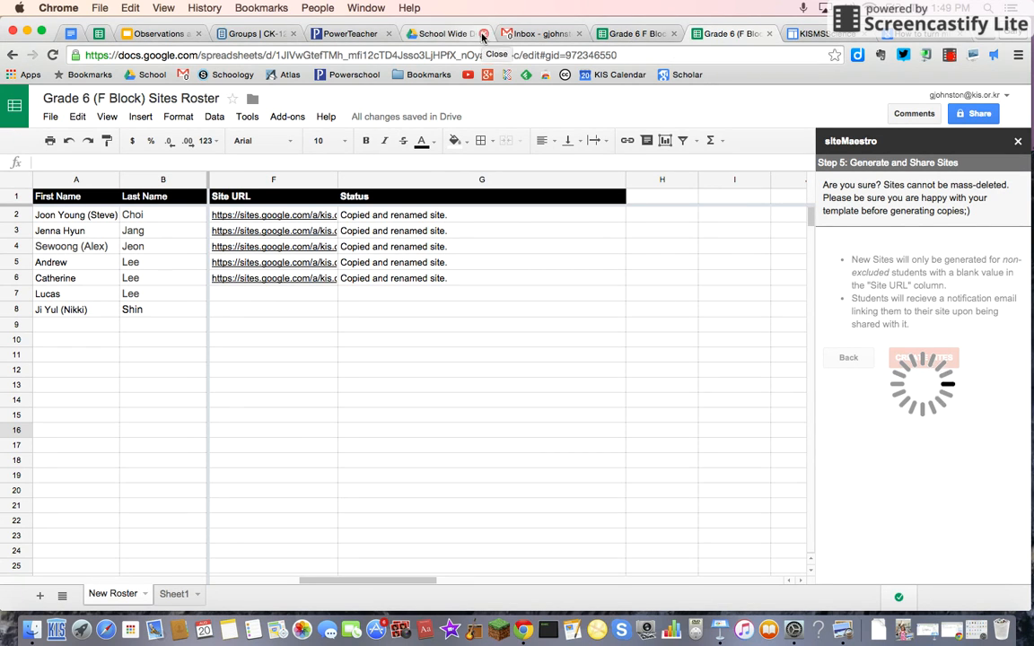
Step: Close the School Wide browser tab and return to the roster spreadsheet
click(483, 36)
click(369, 34)
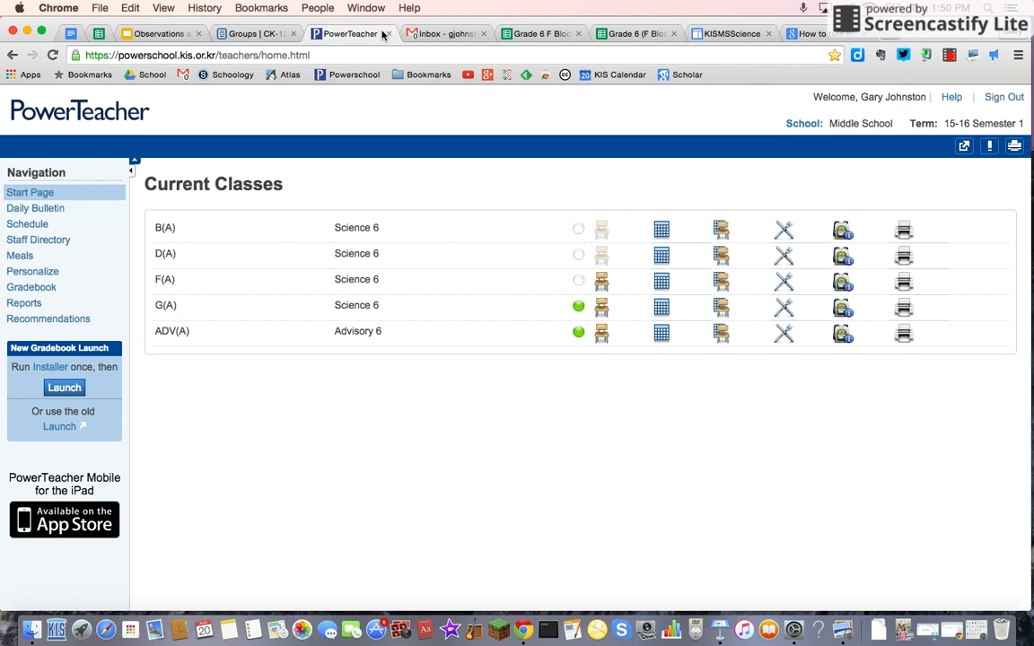
click(633, 33)
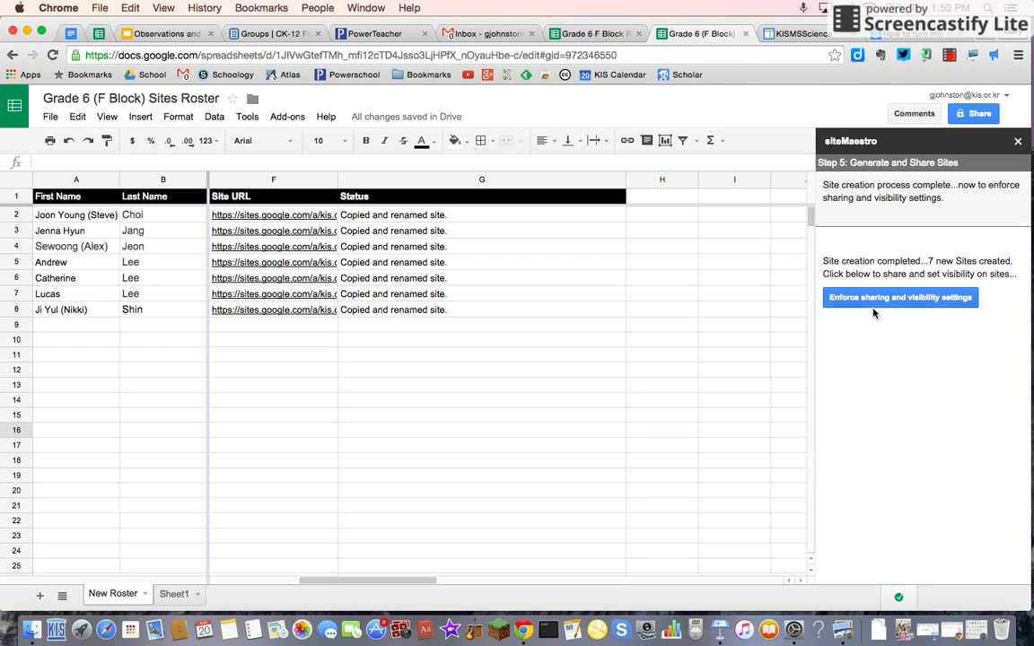
Step: Enforce the sites' sharing and visibility settings, then open the site management tools and browse their operations
click(835, 297)
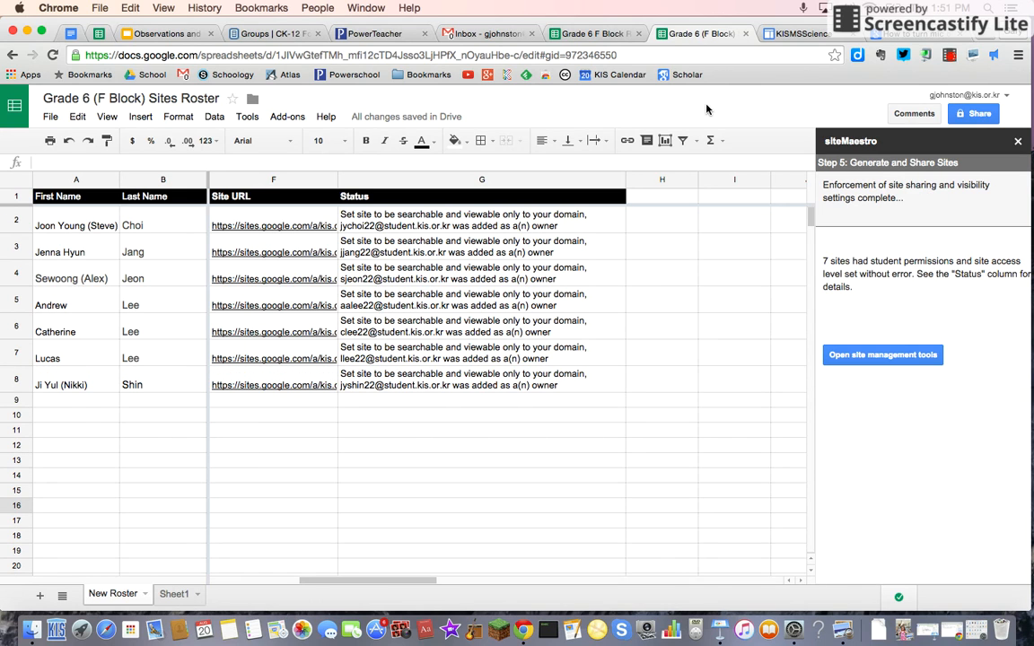
click(883, 352)
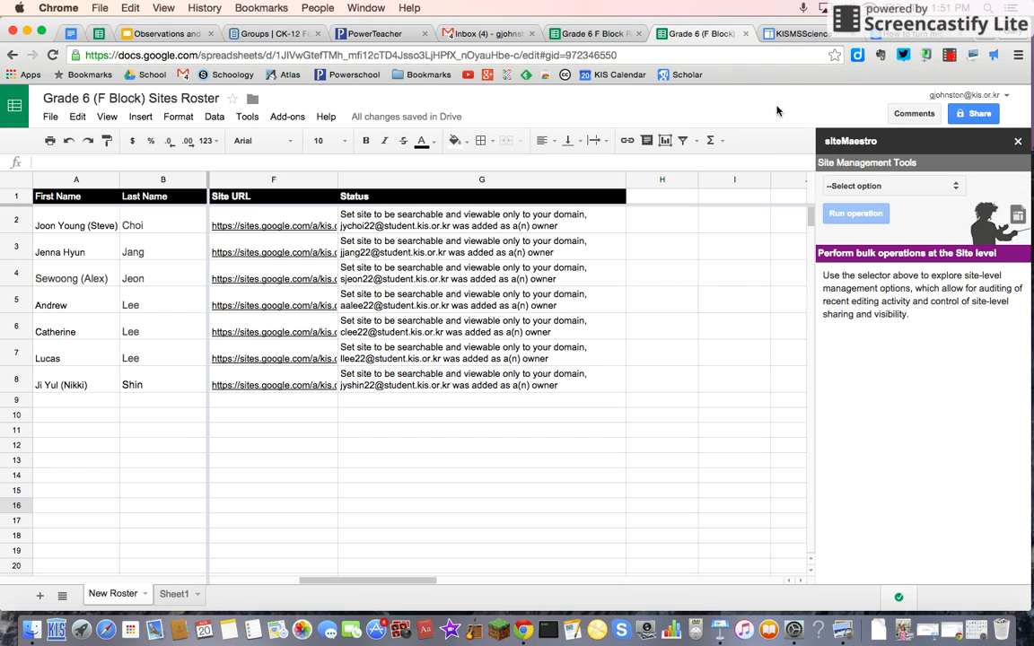
click(957, 188)
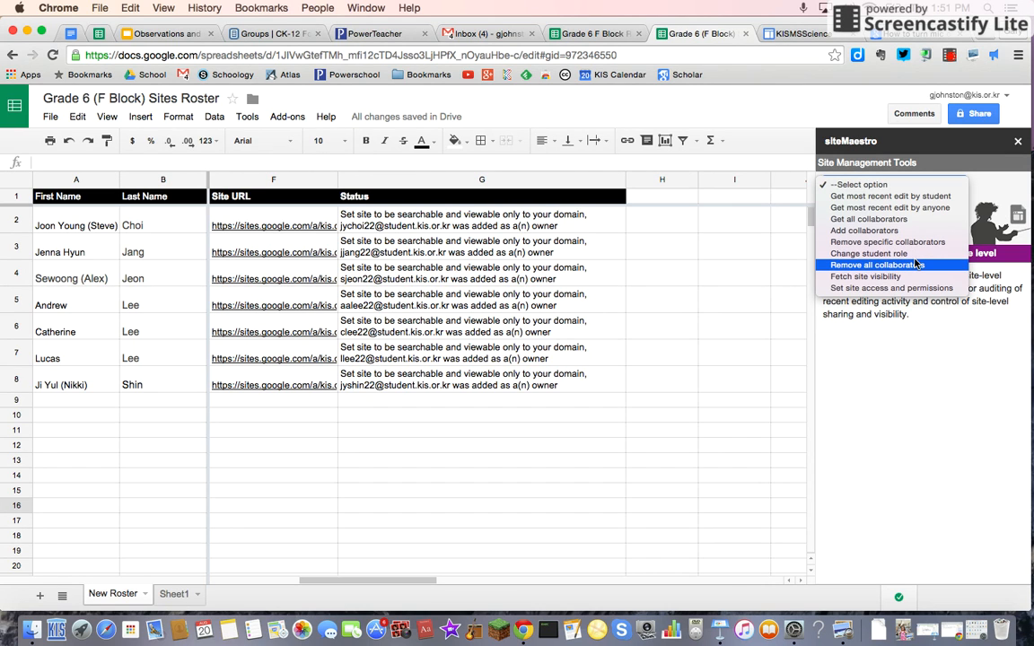
click(704, 107)
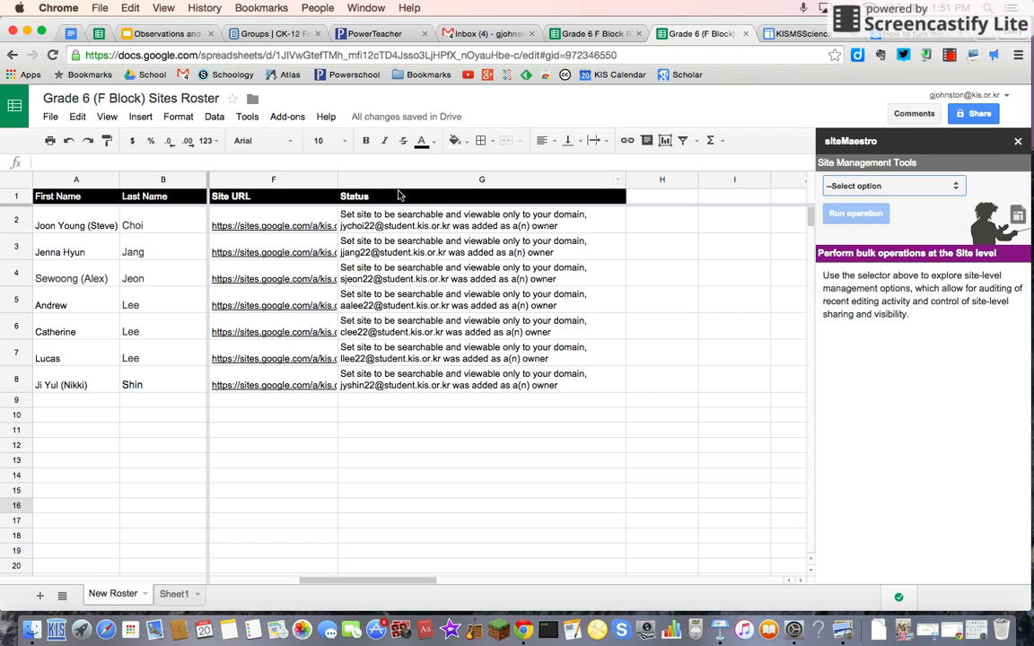
Step: Open the first student's new site from its link in the Site URL column
click(261, 221)
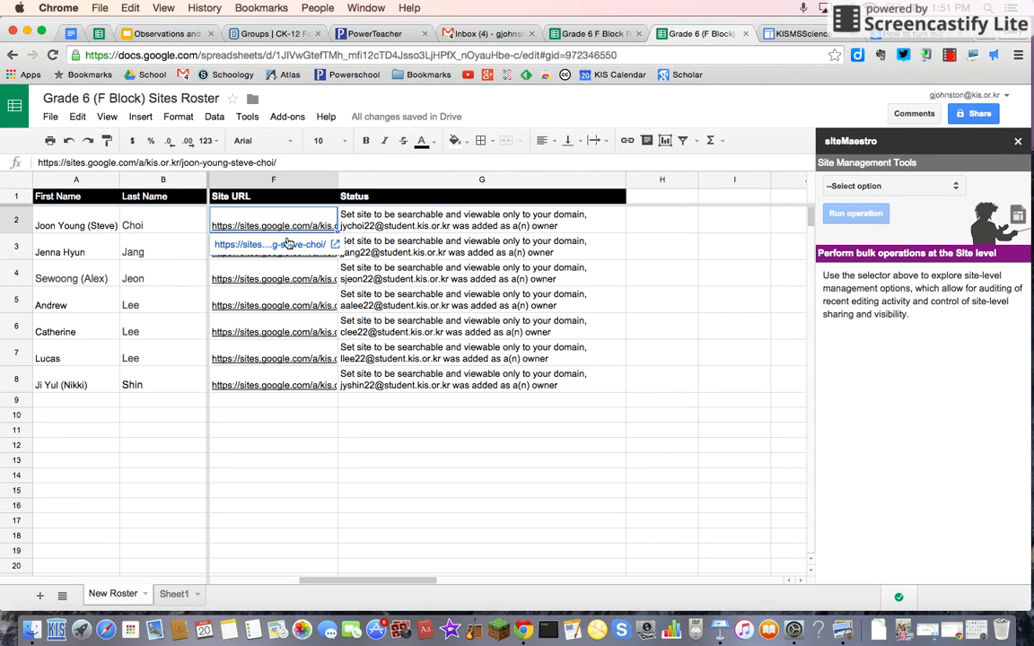
click(294, 246)
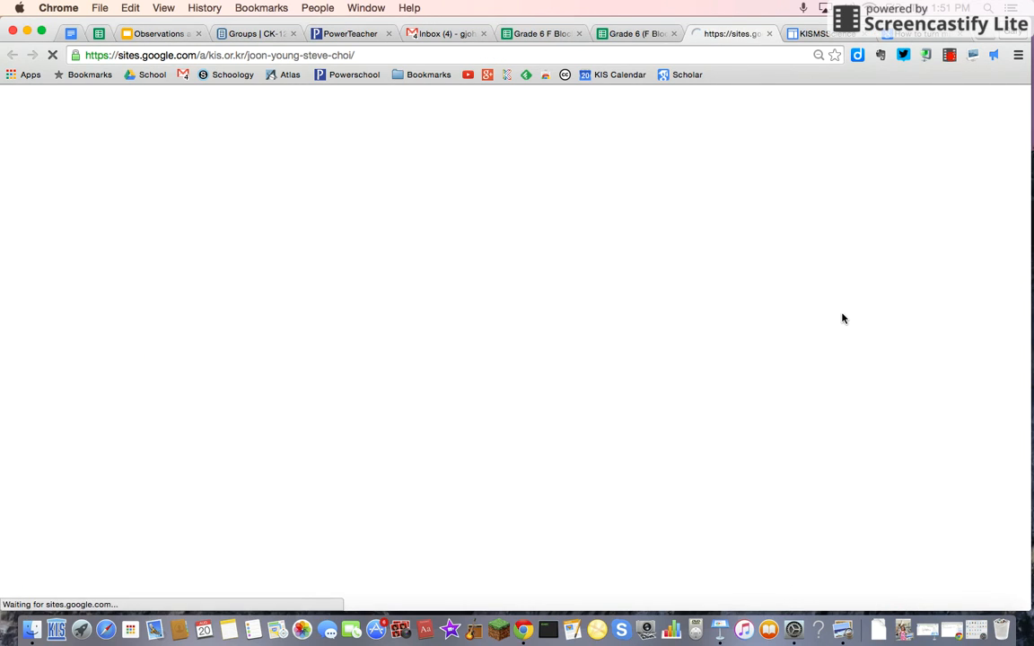